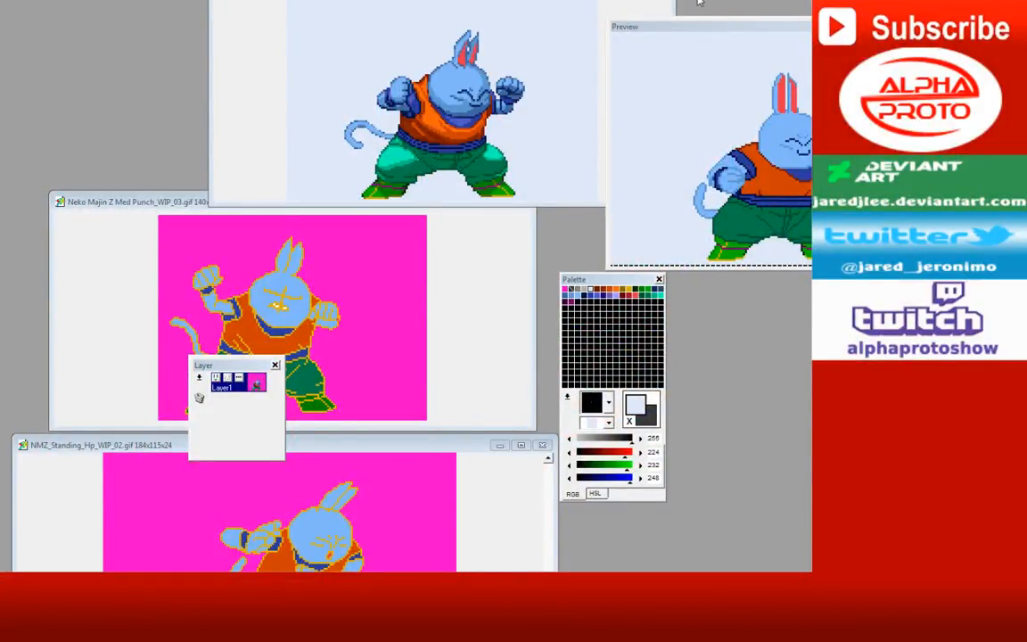
# Step: Move the Layer window clear of the sprites and preview the Med Punch and Standing Hp animations
pyautogui.click(211, 14)
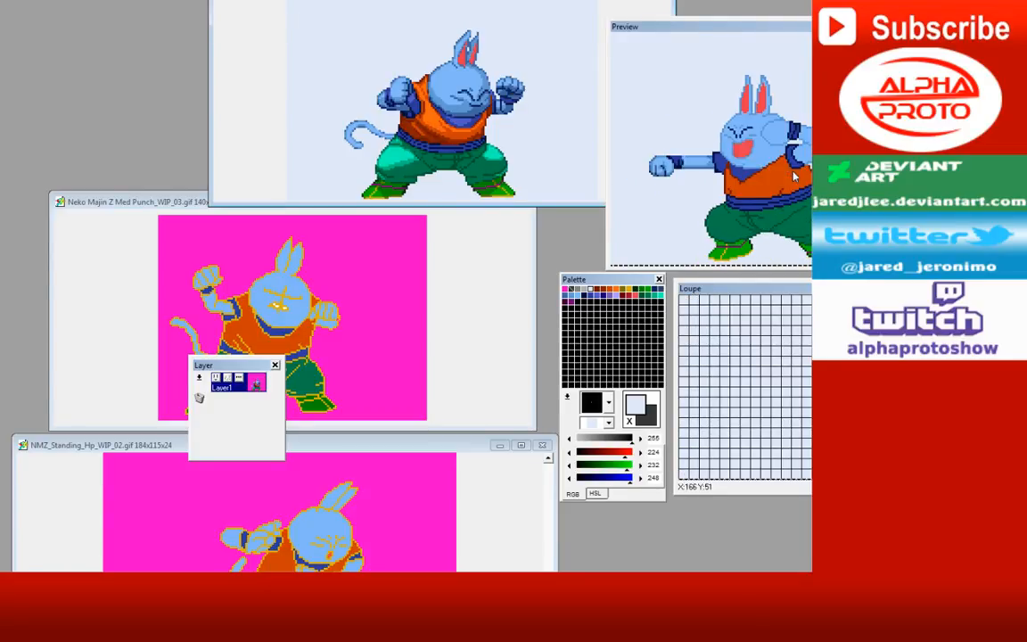
pyautogui.moveTo(224, 367); pyautogui.dragTo(63, 28)
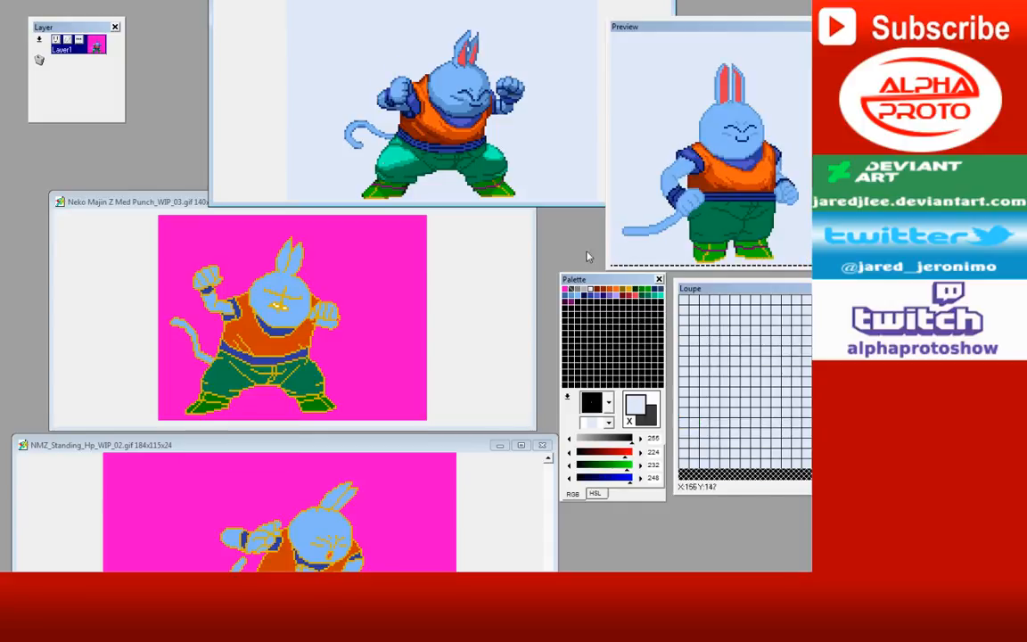
pyautogui.click(461, 298)
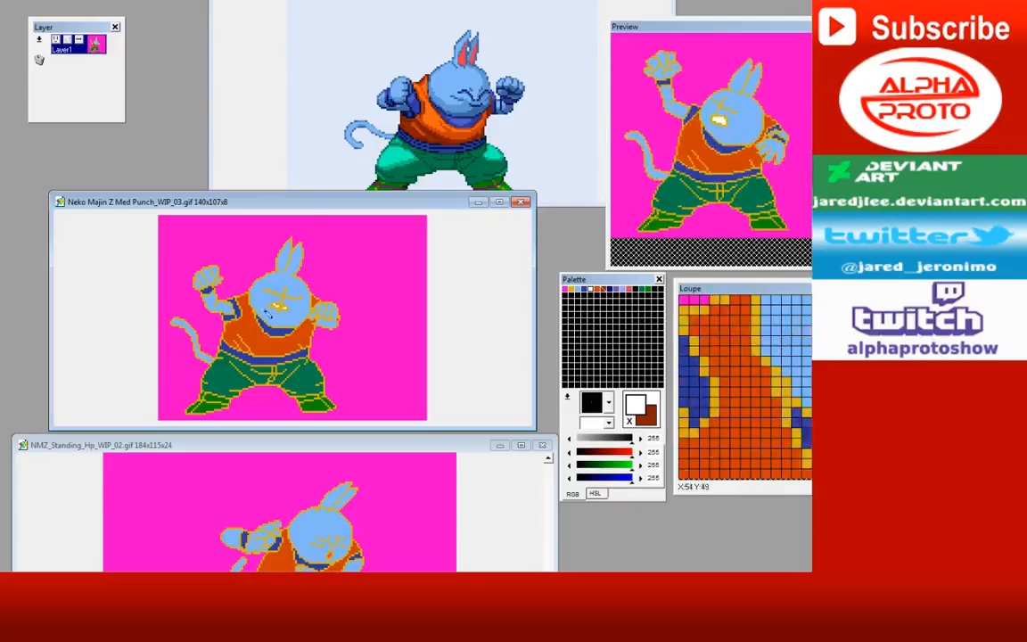
pyautogui.click(101, 448)
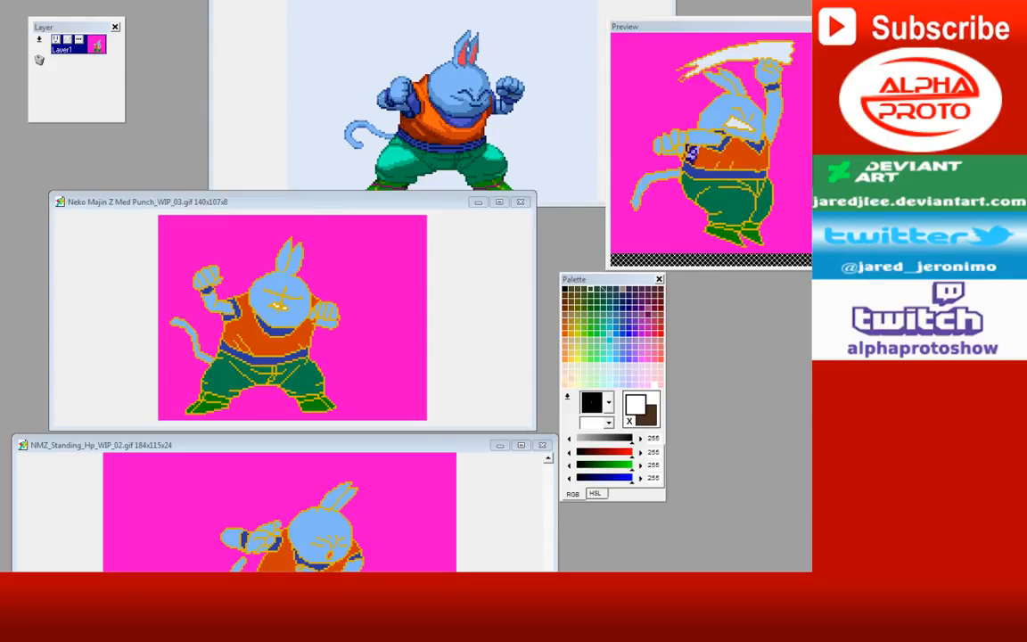
pyautogui.moveTo(341, 196)
pyautogui.mouseDown()
pyautogui.moveTo(346, 146)
pyautogui.moveTo(333, 184)
pyautogui.mouseUp()
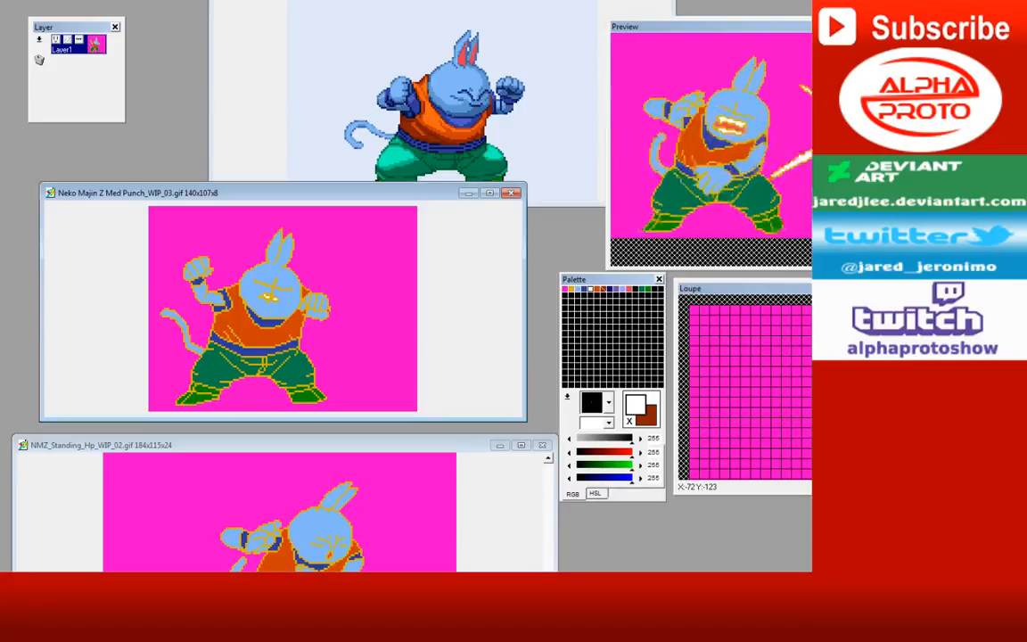
pyautogui.moveTo(407, 193); pyautogui.dragTo(394, 197)
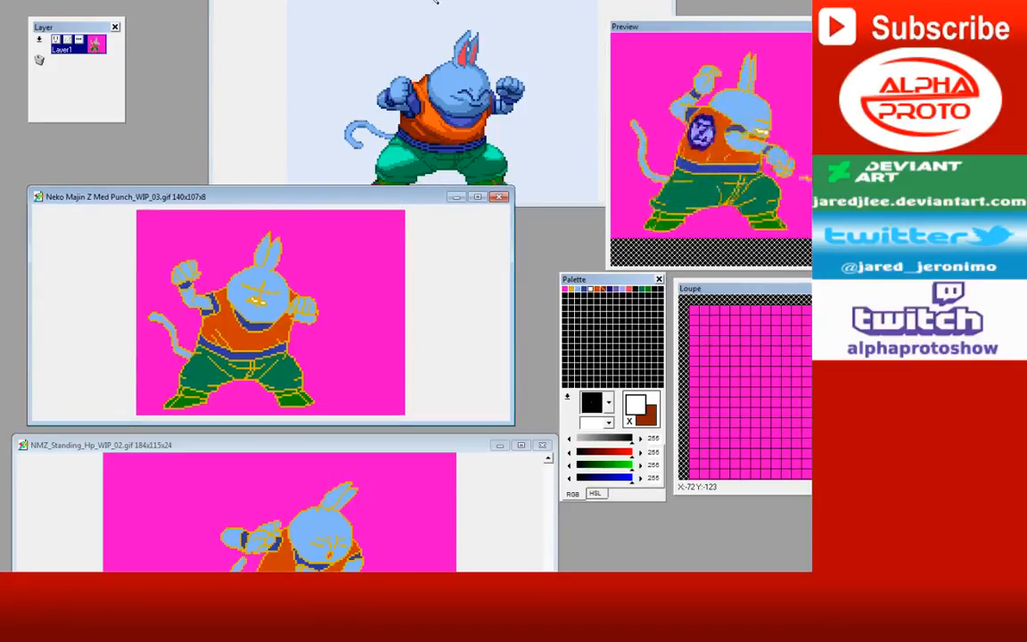
# Step: Bring the Neko Majin Z intro window fully into view and compare its animation preview with the two punch animations
pyautogui.click(251, 3)
pyautogui.moveTo(301, 0); pyautogui.dragTo(184, 54)
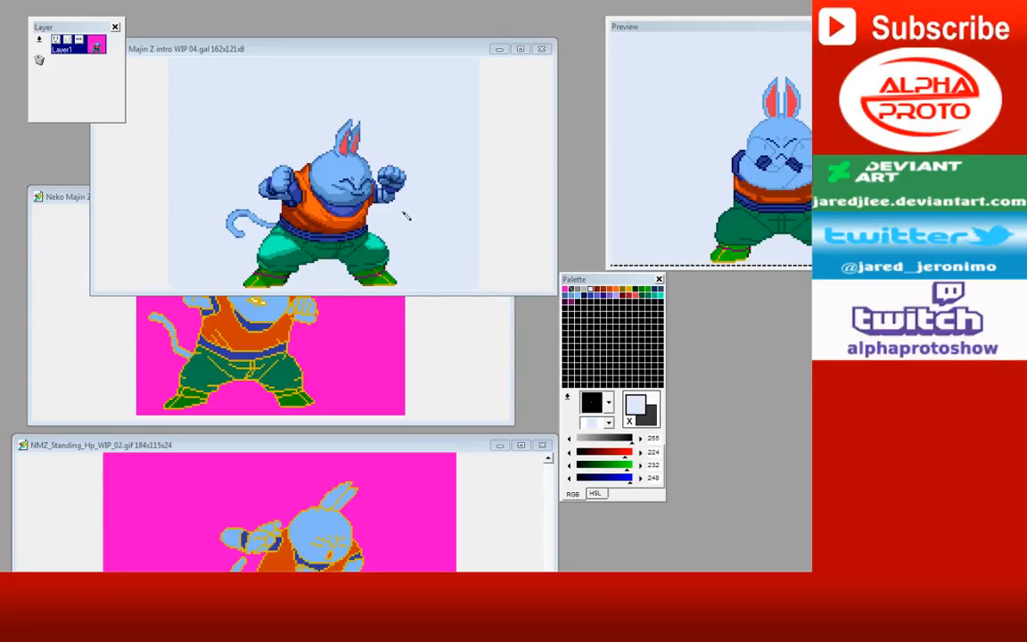
pyautogui.click(78, 205)
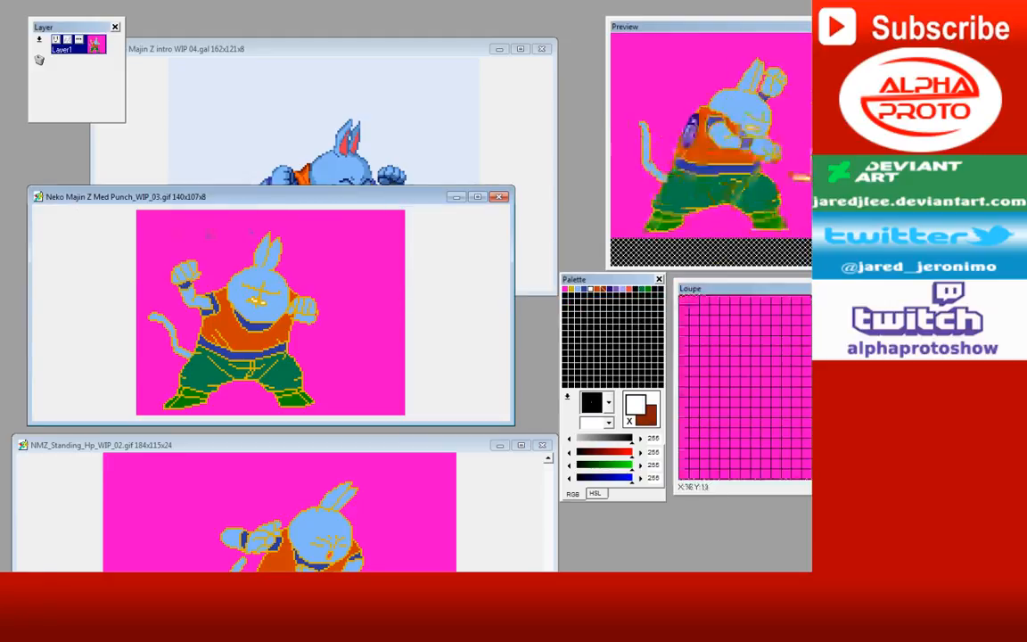
pyautogui.moveTo(416, 446); pyautogui.dragTo(419, 438)
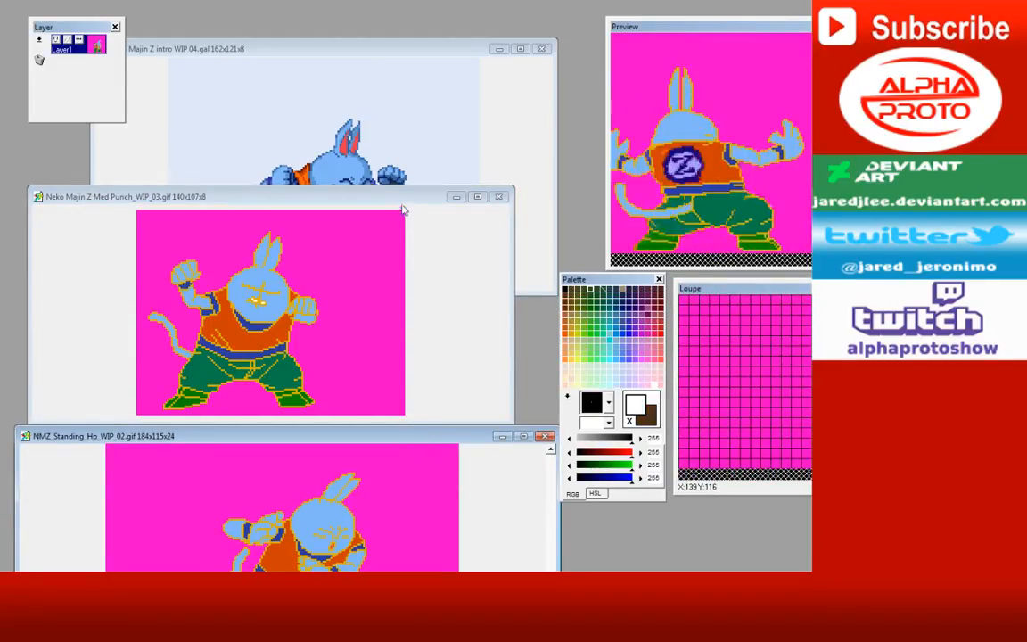
pyautogui.moveTo(403, 205); pyautogui.dragTo(404, 208)
pyautogui.click(429, 439)
pyautogui.click(434, 52)
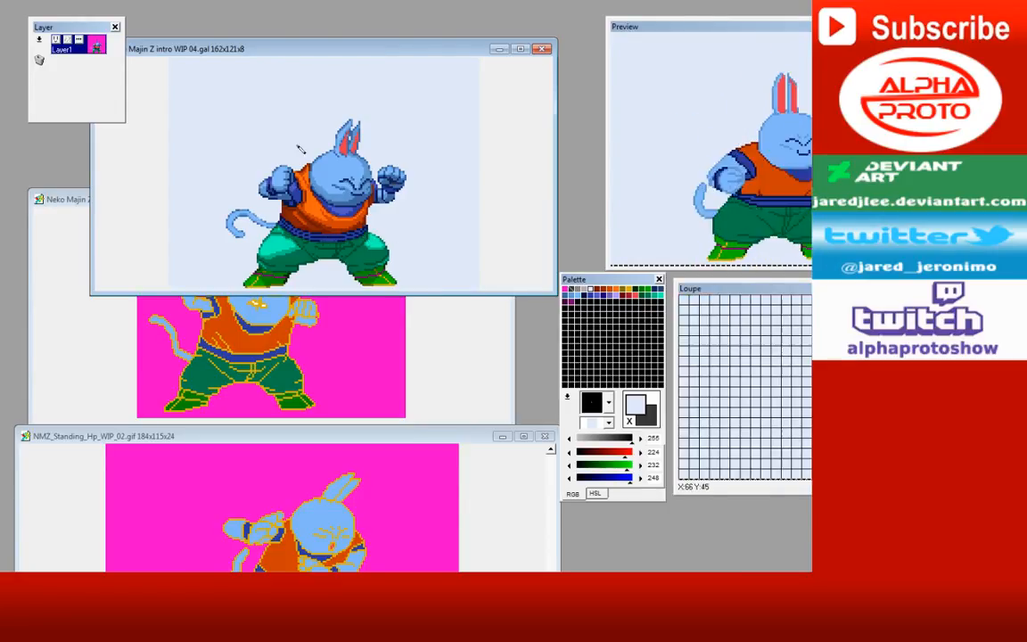
pyautogui.click(96, 0)
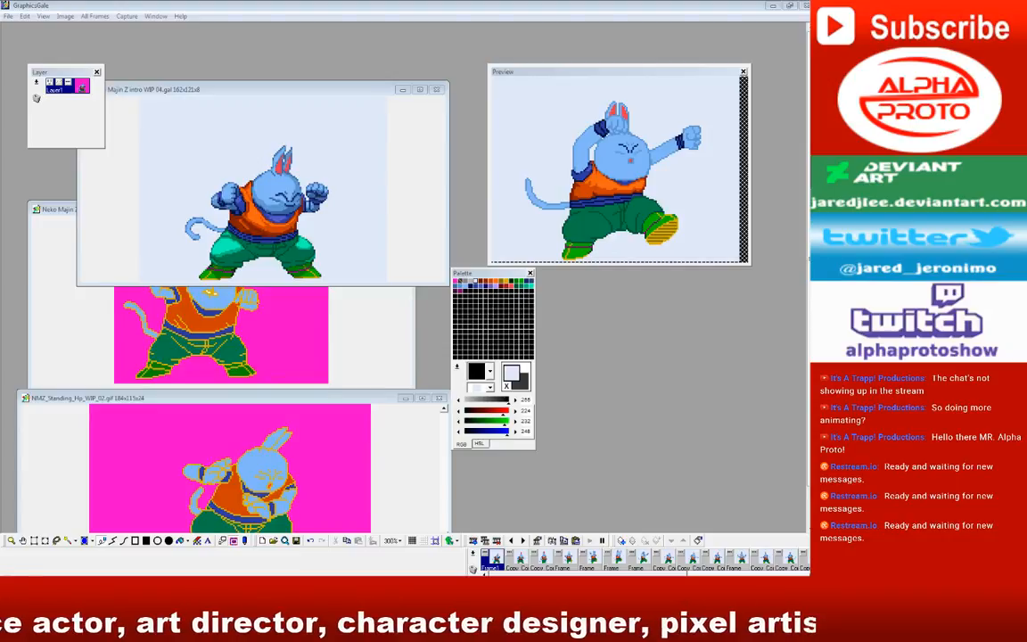
# Step: Rearrange the three sprite windows so both punch animations sit lower and the intro sprite is in front
pyautogui.moveTo(265, 94); pyautogui.dragTo(282, 38)
pyautogui.click(76, 210)
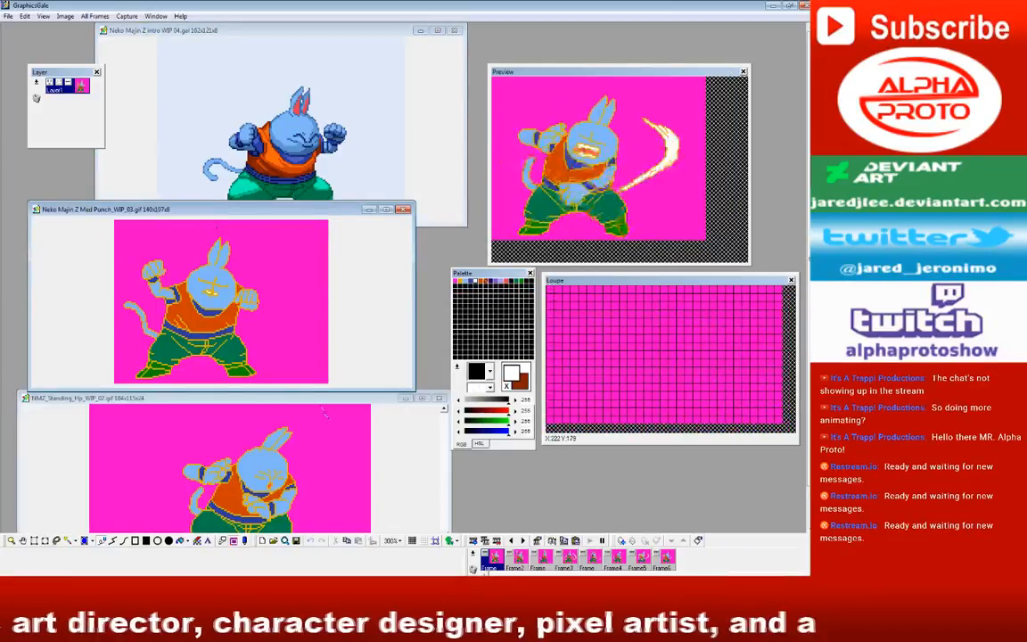
pyautogui.moveTo(323, 407); pyautogui.dragTo(237, 448)
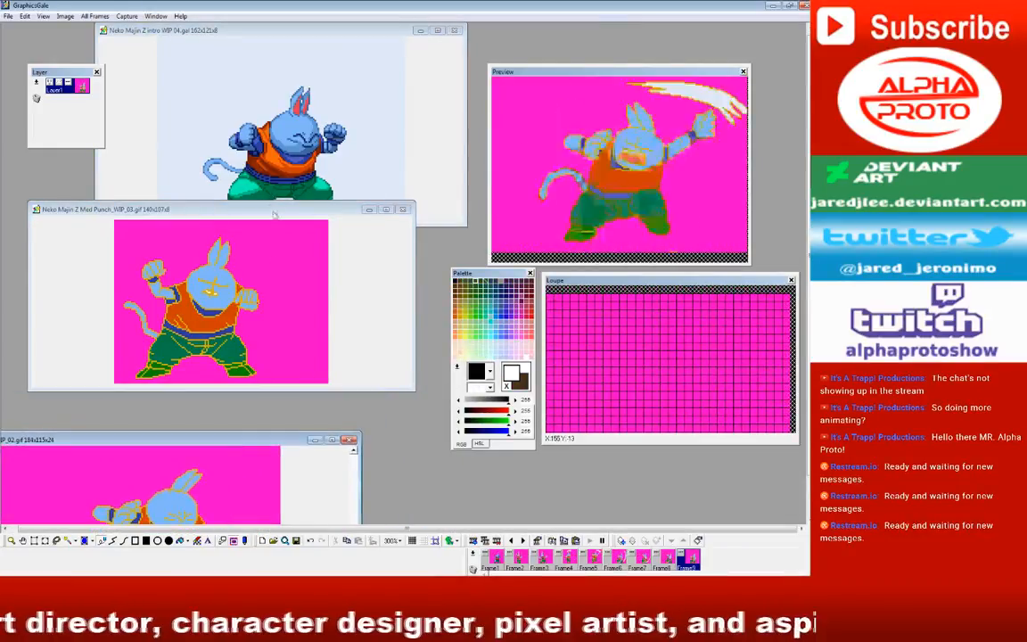
pyautogui.moveTo(273, 215); pyautogui.dragTo(221, 332)
pyautogui.moveTo(286, 34); pyautogui.dragTo(303, 149)
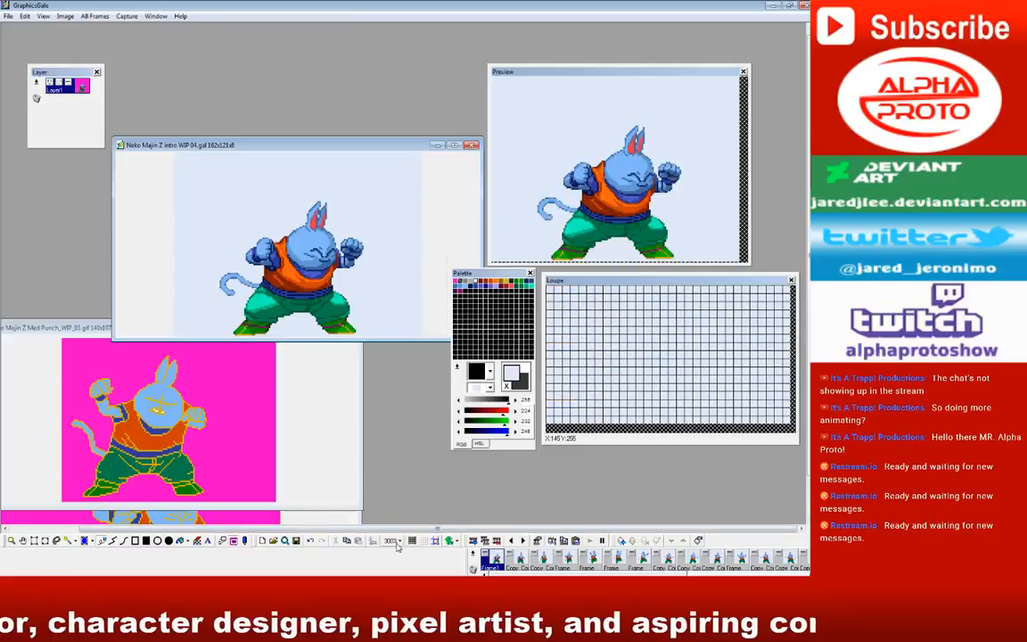
# Step: Zoom the intro sprite to 400%, then reposition its window and the Palette window so the whole sprite is unobstructed
pyautogui.click(398, 542)
pyautogui.click(408, 391)
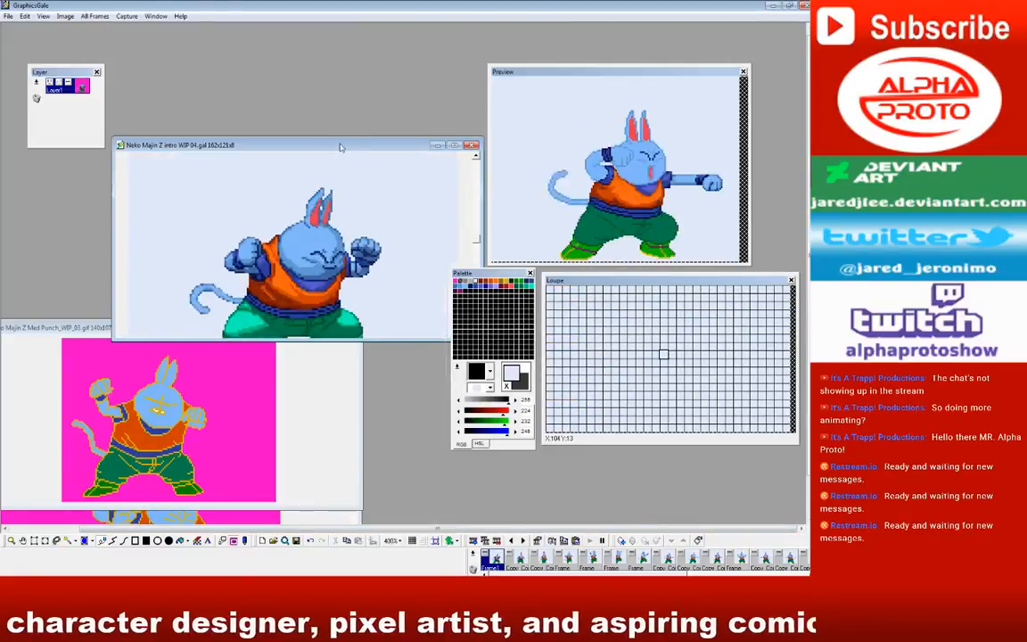
pyautogui.moveTo(335, 138); pyautogui.dragTo(334, 42)
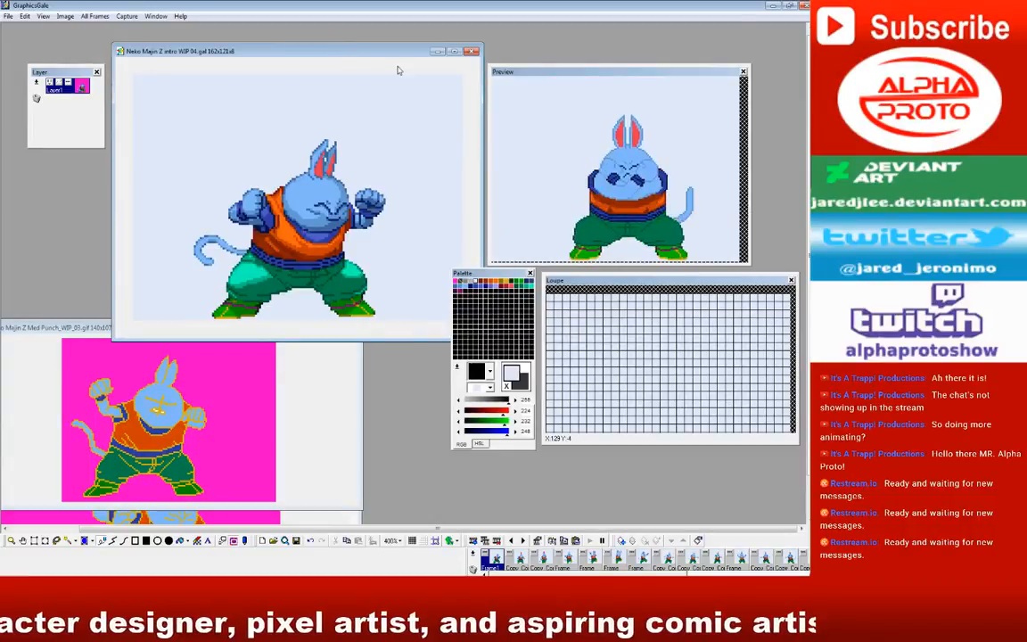
pyautogui.moveTo(497, 274); pyautogui.dragTo(500, 352)
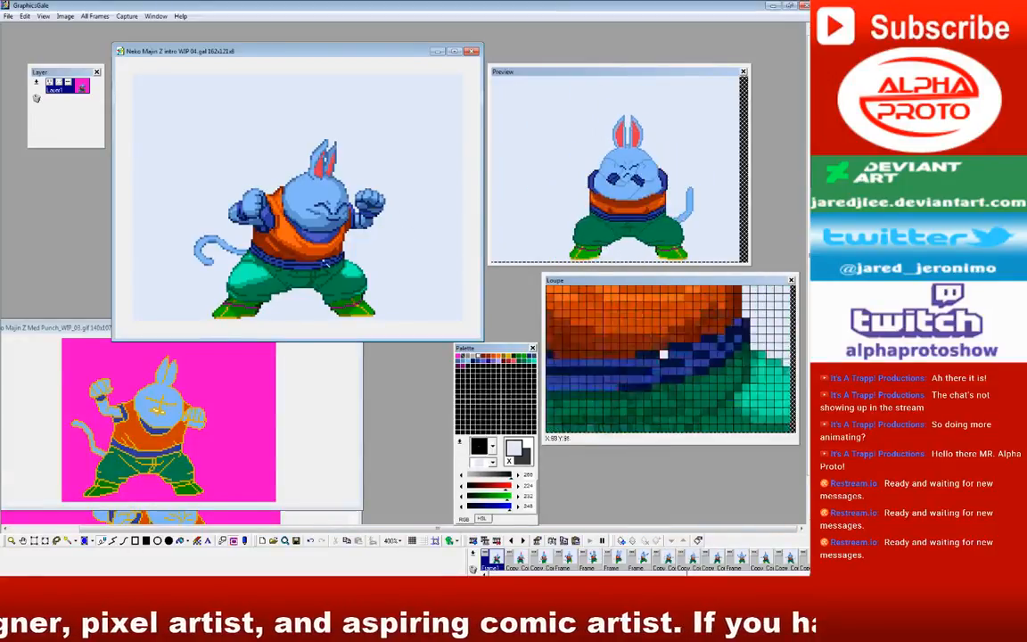
# Step: Open the third frame of the intro animation and nudge its window slightly upward
pyautogui.click(542, 559)
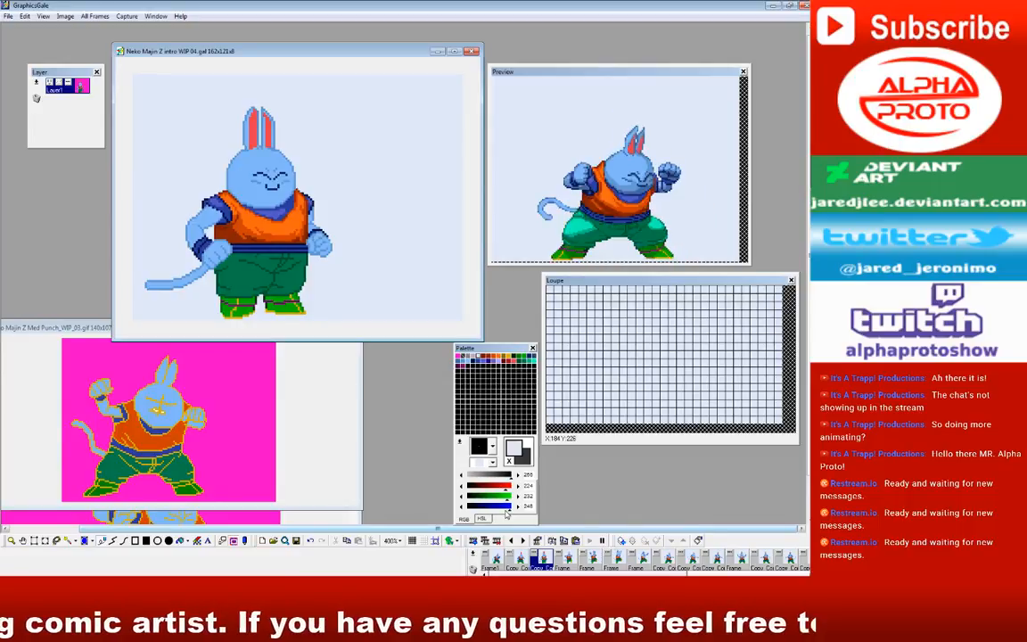
pyautogui.moveTo(295, 50); pyautogui.dragTo(293, 46)
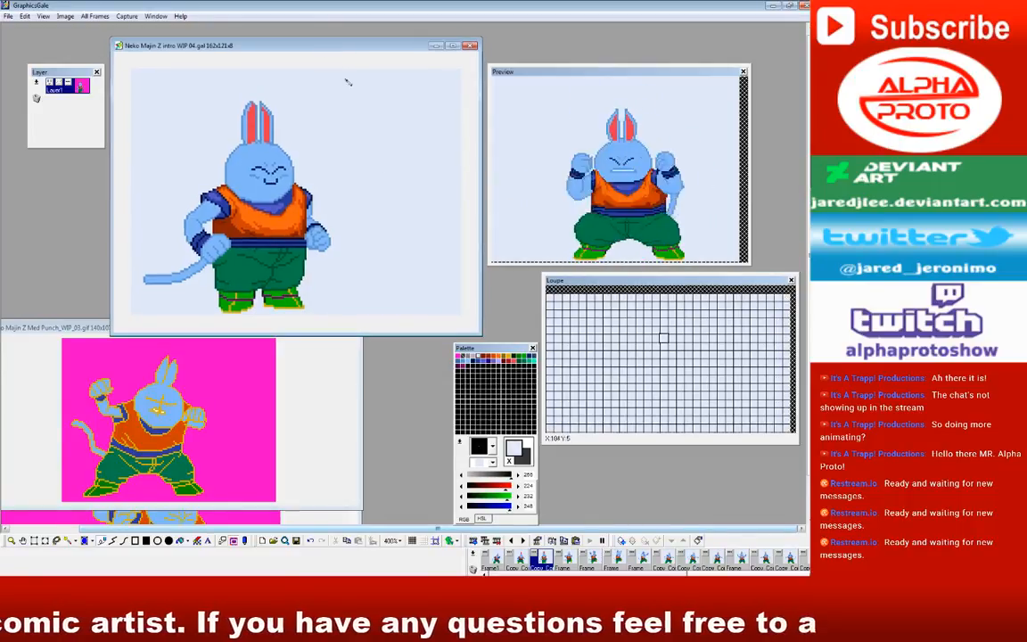
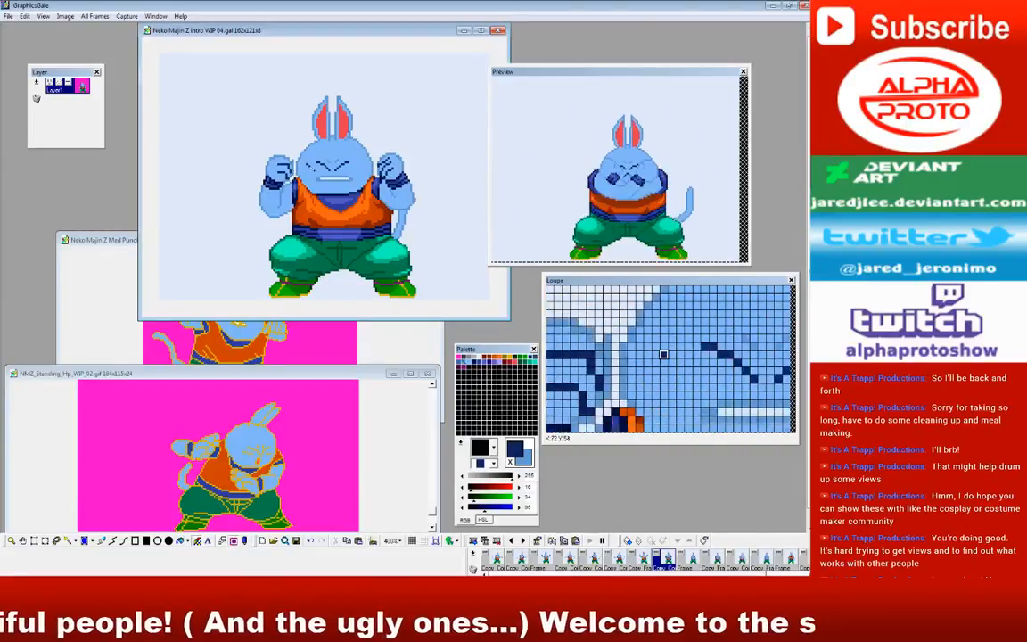
# Step: Look through the later intro frames, from the crossed-arms pose to the hands-on-hips laughing poses
pyautogui.click(686, 560)
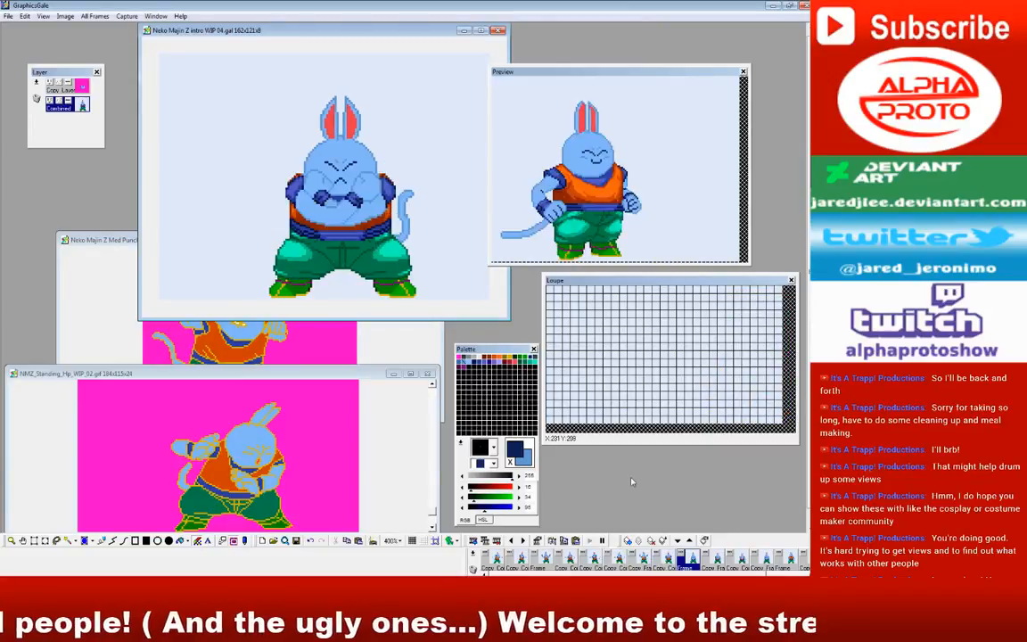
pyautogui.click(71, 86)
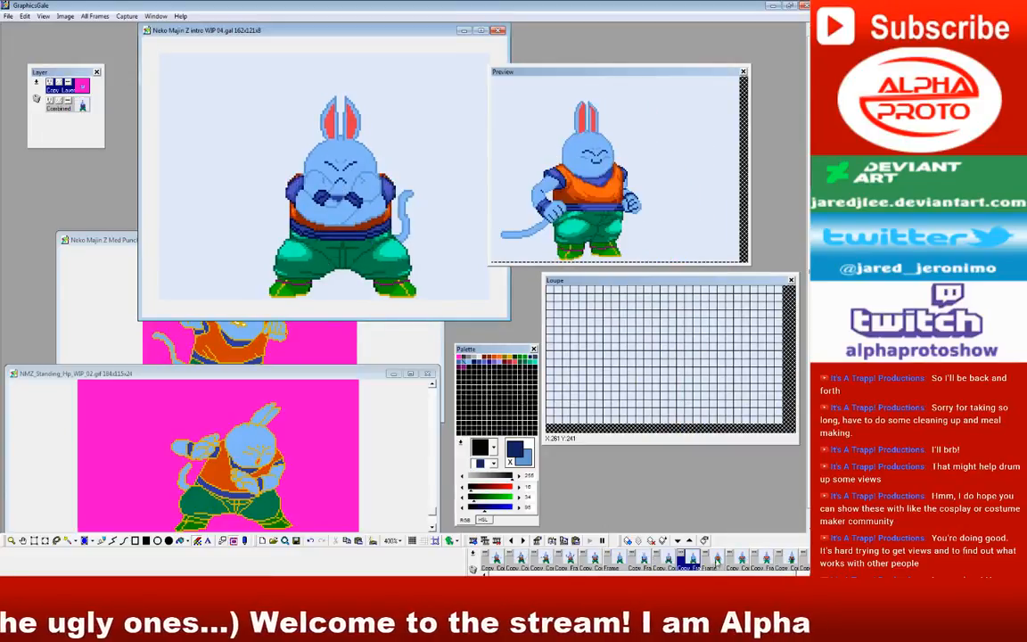
pyautogui.click(709, 563)
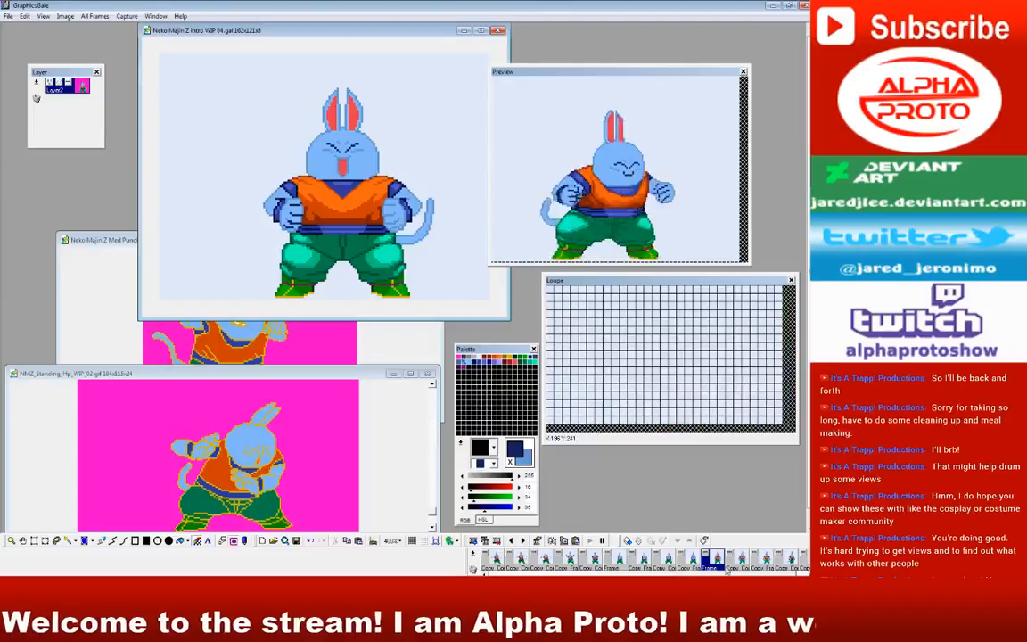
pyautogui.click(736, 561)
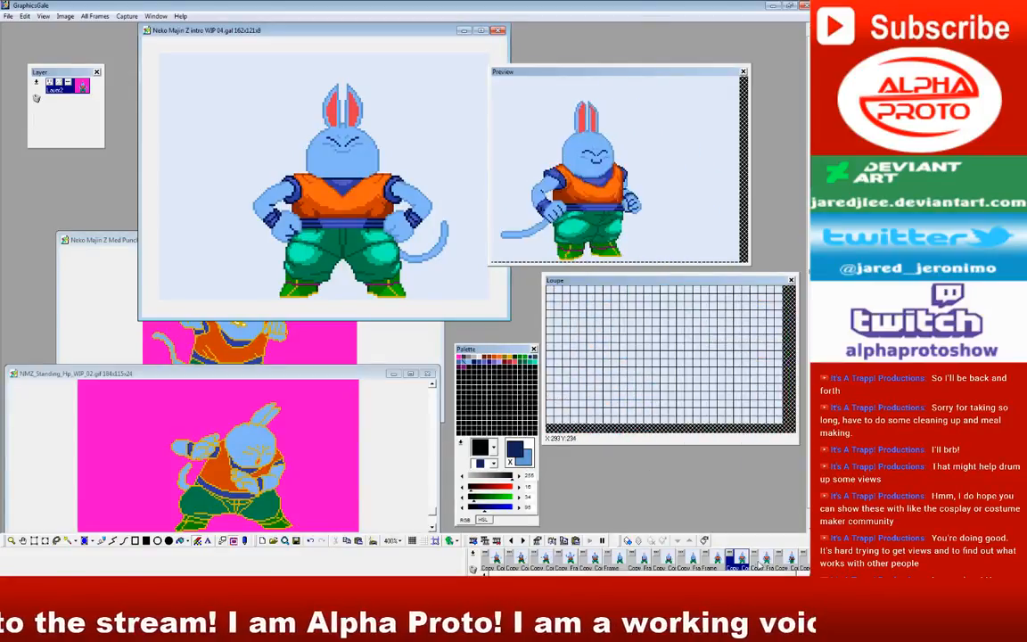
pyautogui.click(765, 558)
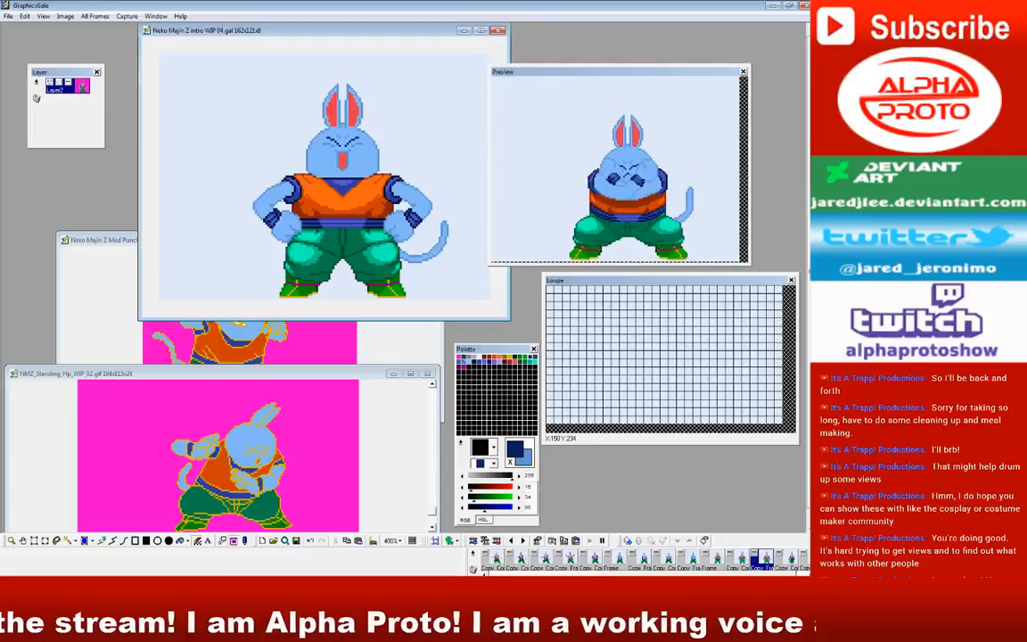
pyautogui.hscroll(1, 642, 559)
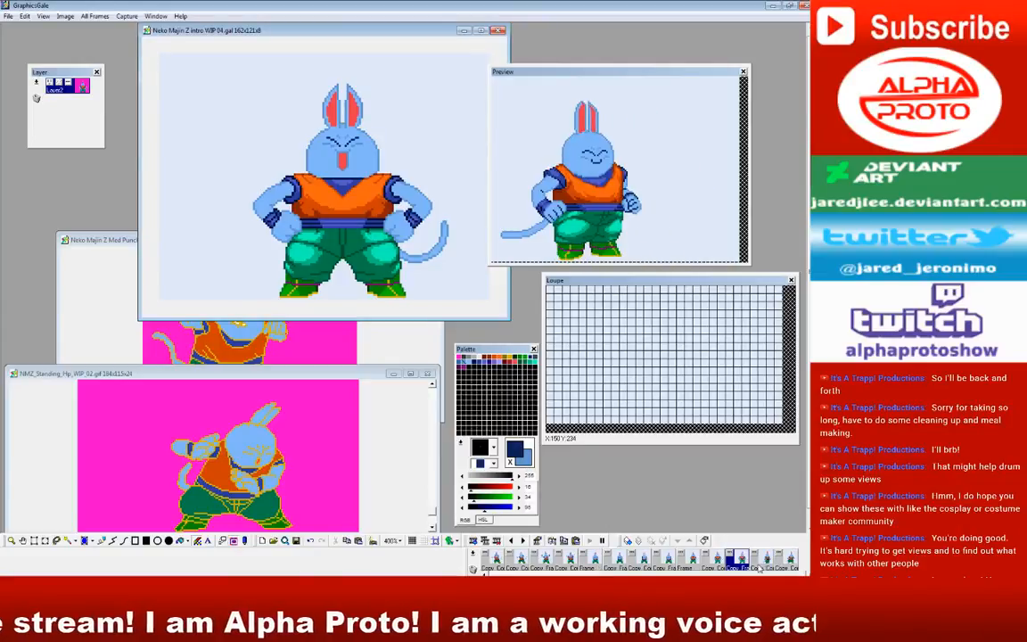
# Step: Compare the first two intro frames and pick the medium blue shade from the first frame's face as the drawing color
pyautogui.moveTo(768, 572); pyautogui.dragTo(686, 573)
pyautogui.click(517, 560)
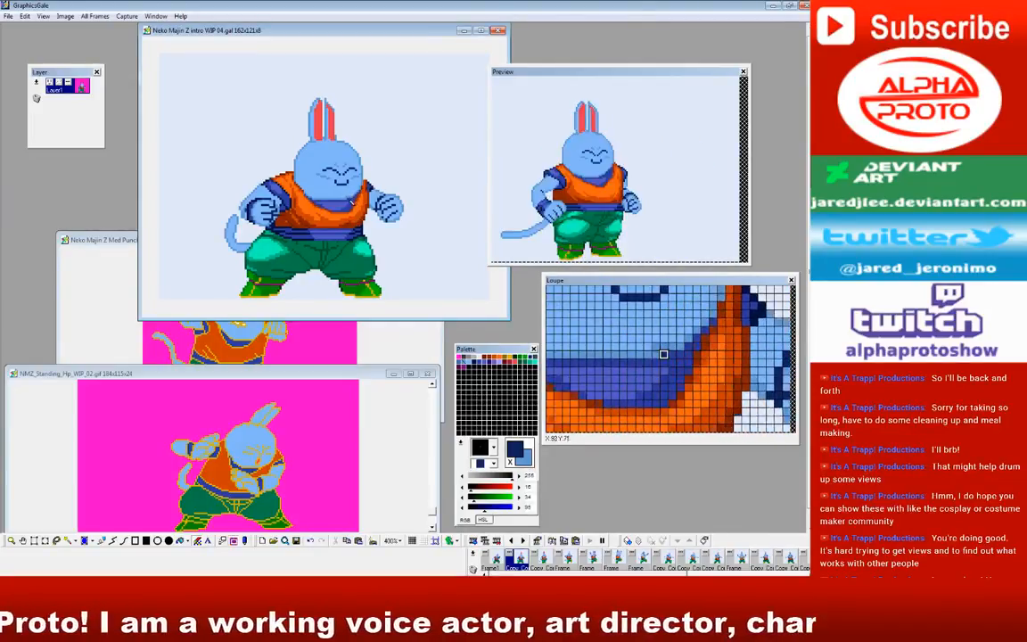
pyautogui.click(496, 561)
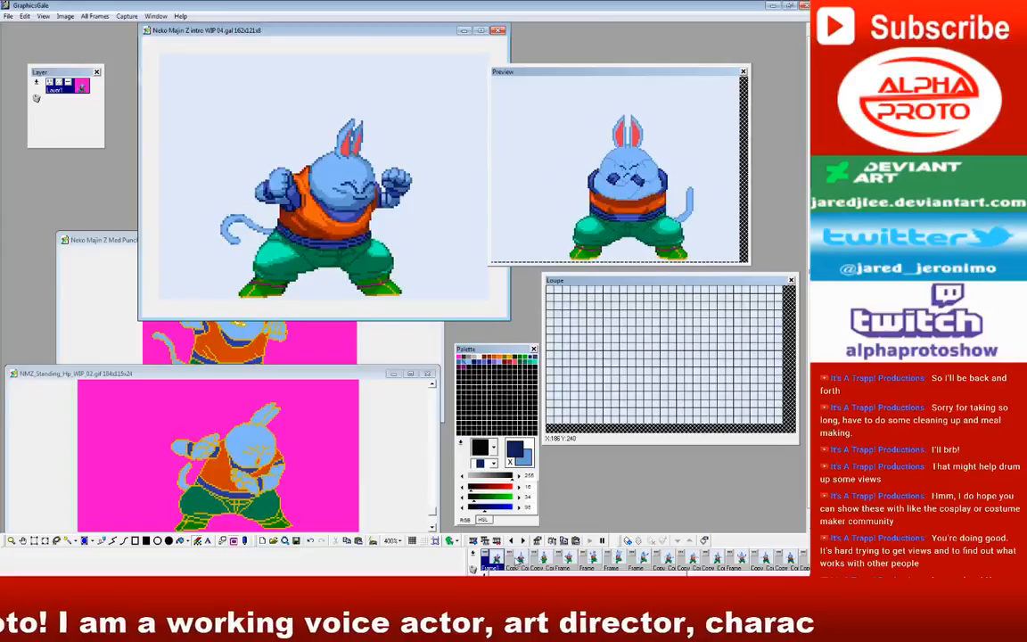
pyautogui.click(518, 561)
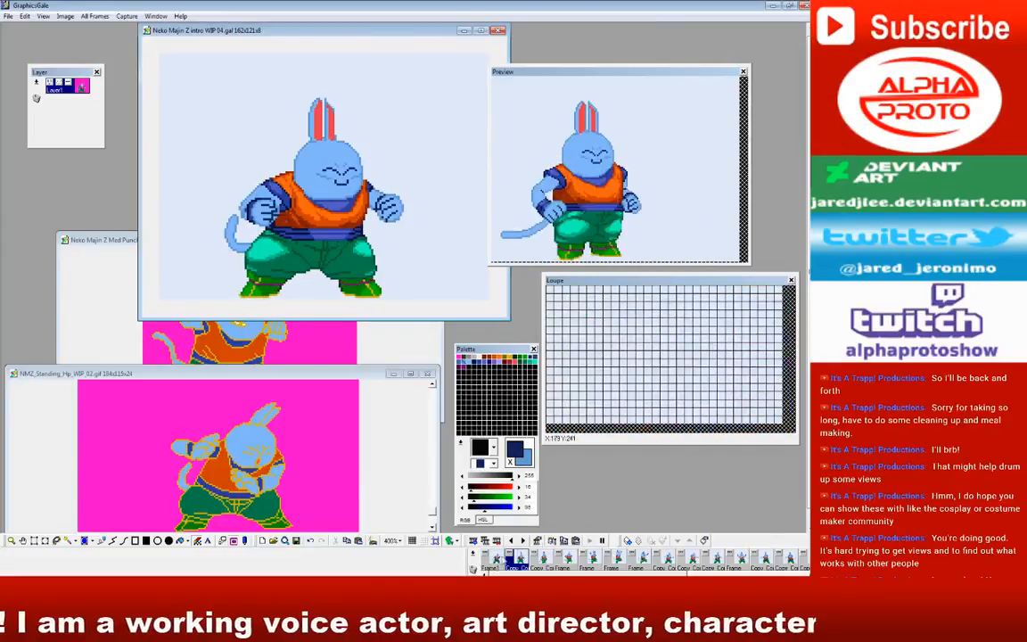
pyautogui.click(495, 560)
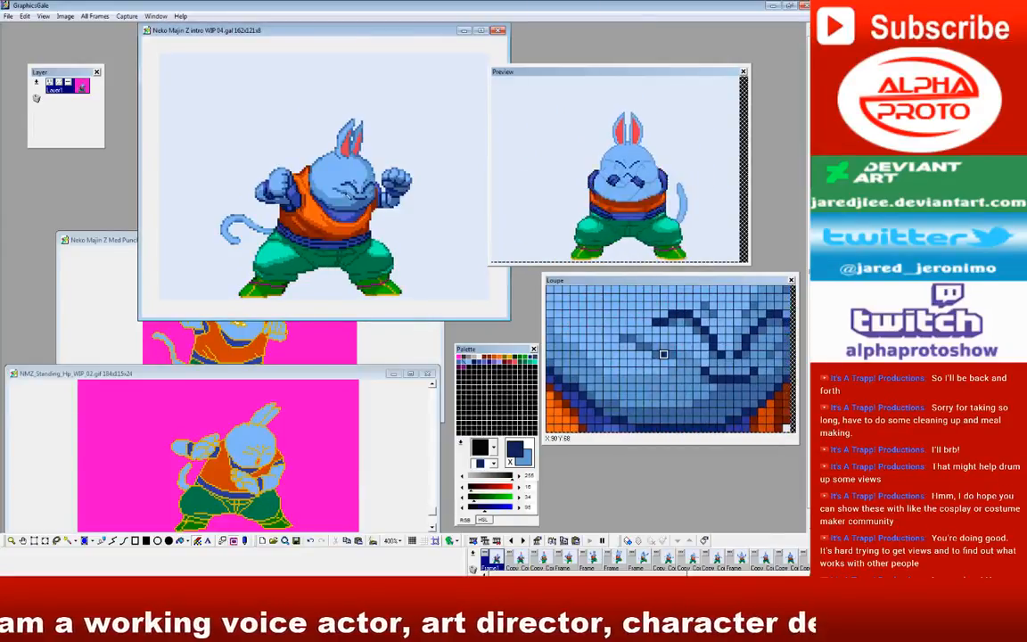
pyautogui.click(518, 561)
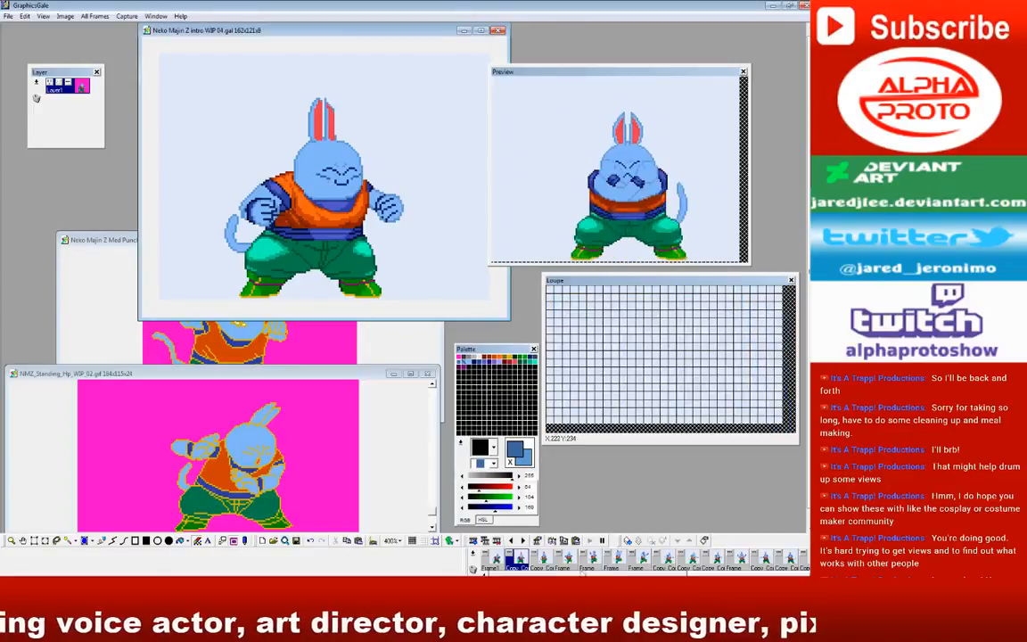
# Step: Draw small medium-blue brow creases above the eyes in the second and fourth frames, comparing with the neighboring frames
pyautogui.click(543, 562)
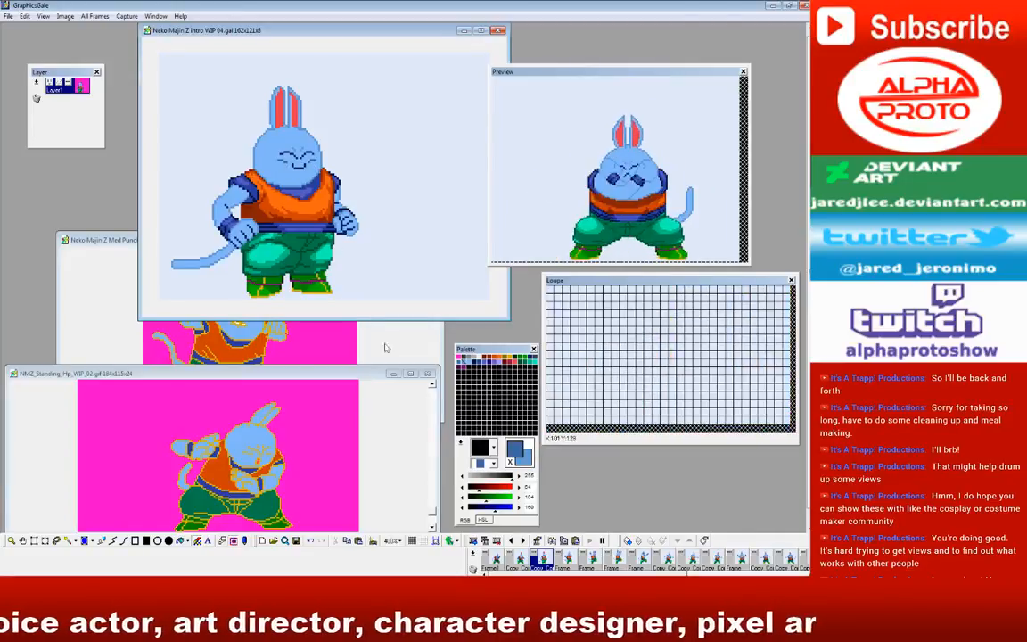
pyautogui.click(567, 560)
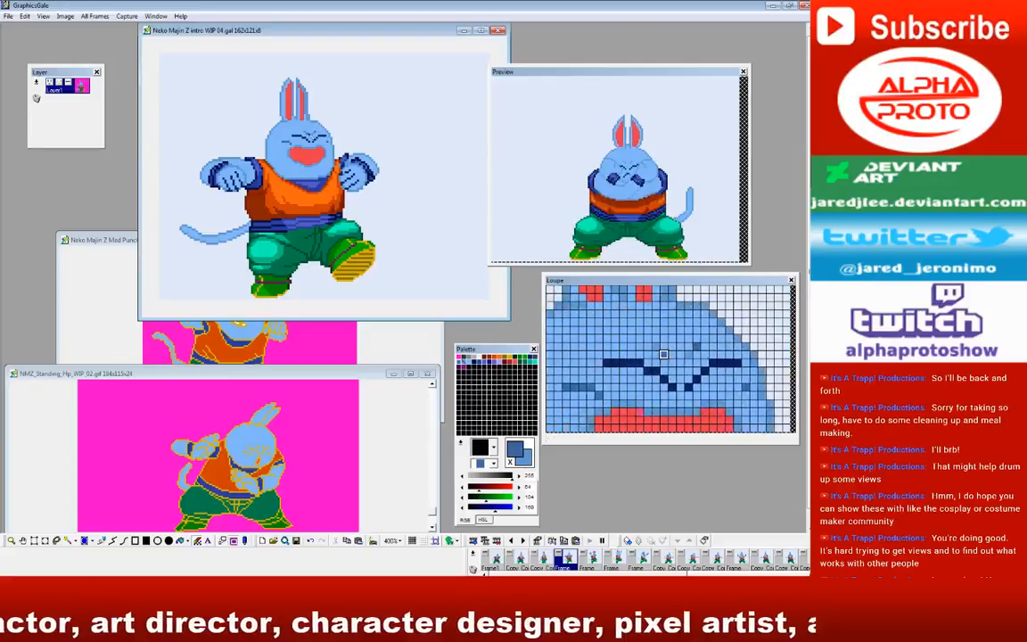
pyautogui.click(521, 559)
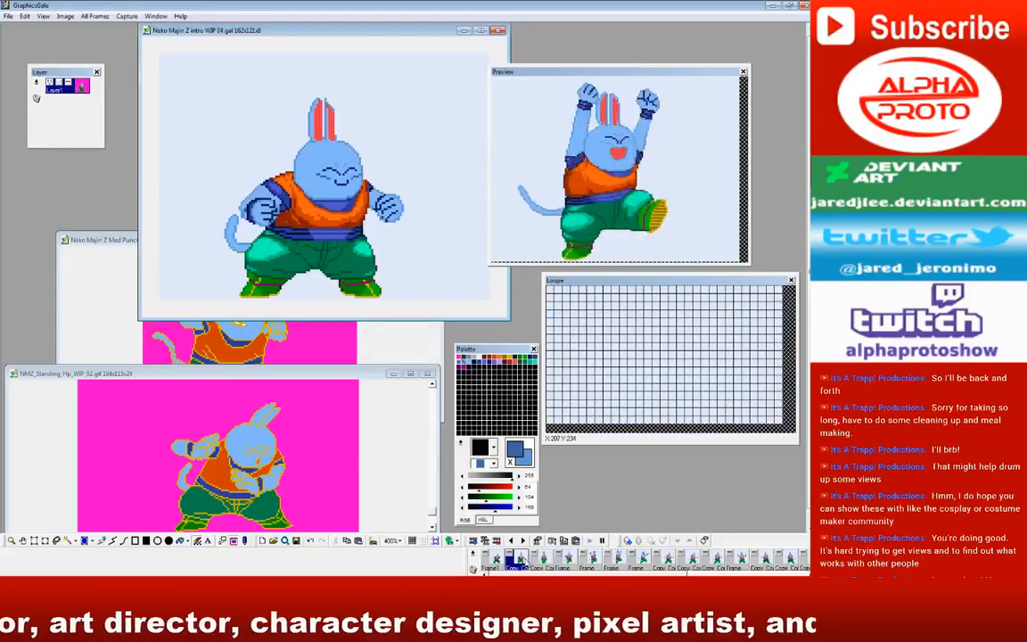
pyautogui.click(491, 559)
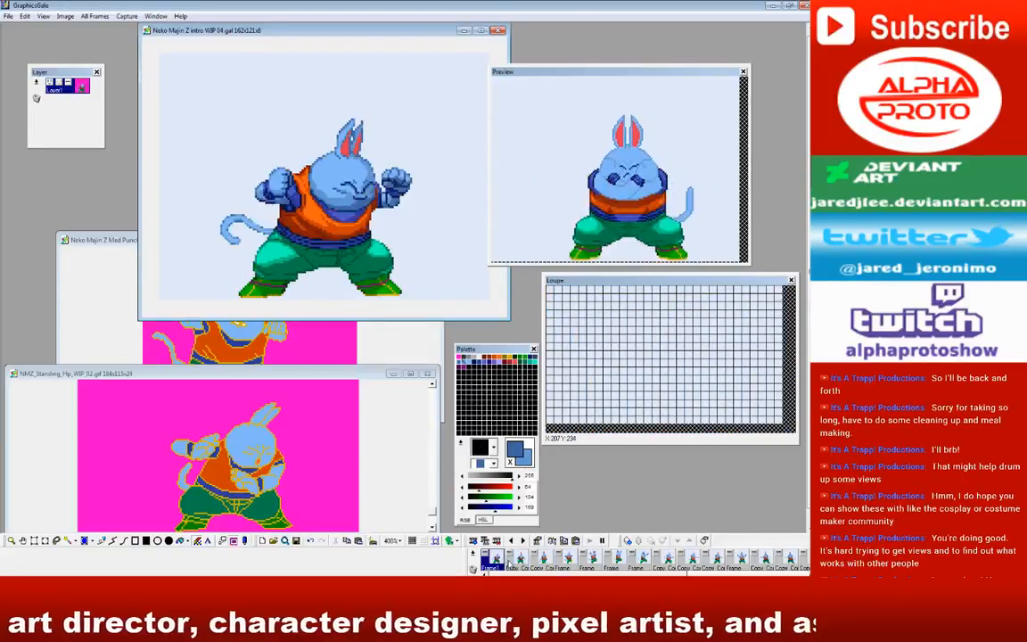
pyautogui.click(510, 560)
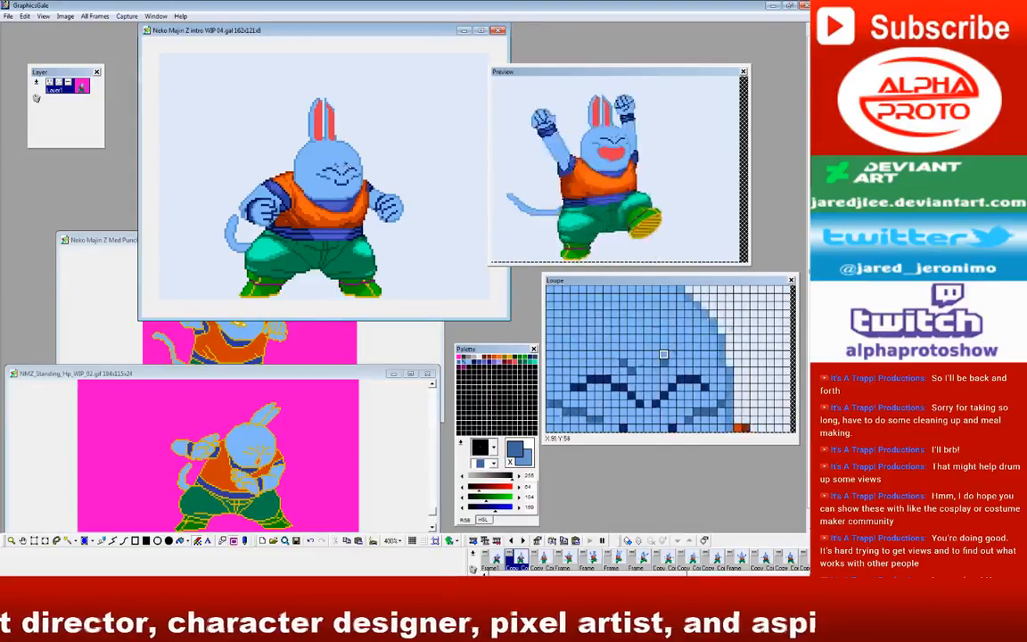
# Step: Continue the medium-blue brow creases through the raised-leg frames, from the fourth to the seventh frame
pyautogui.click(535, 559)
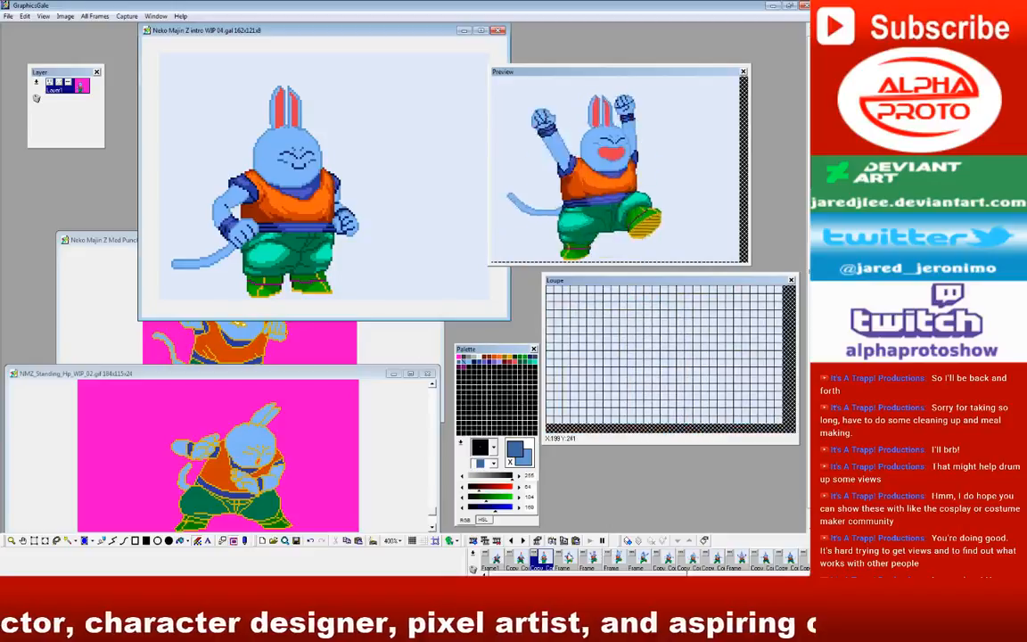
pyautogui.click(561, 560)
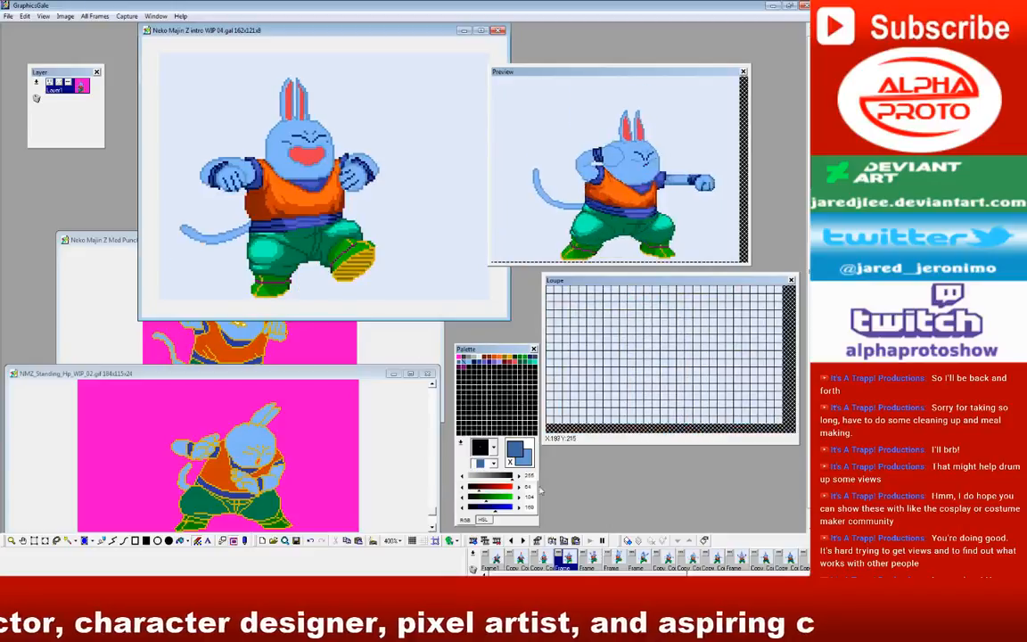
pyautogui.click(594, 561)
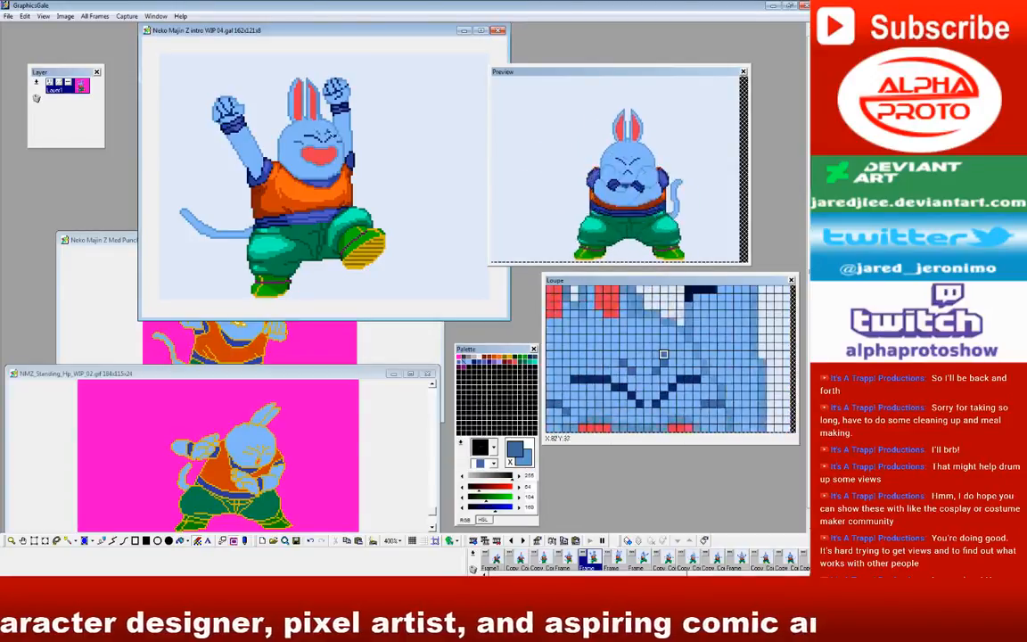
pyautogui.click(615, 559)
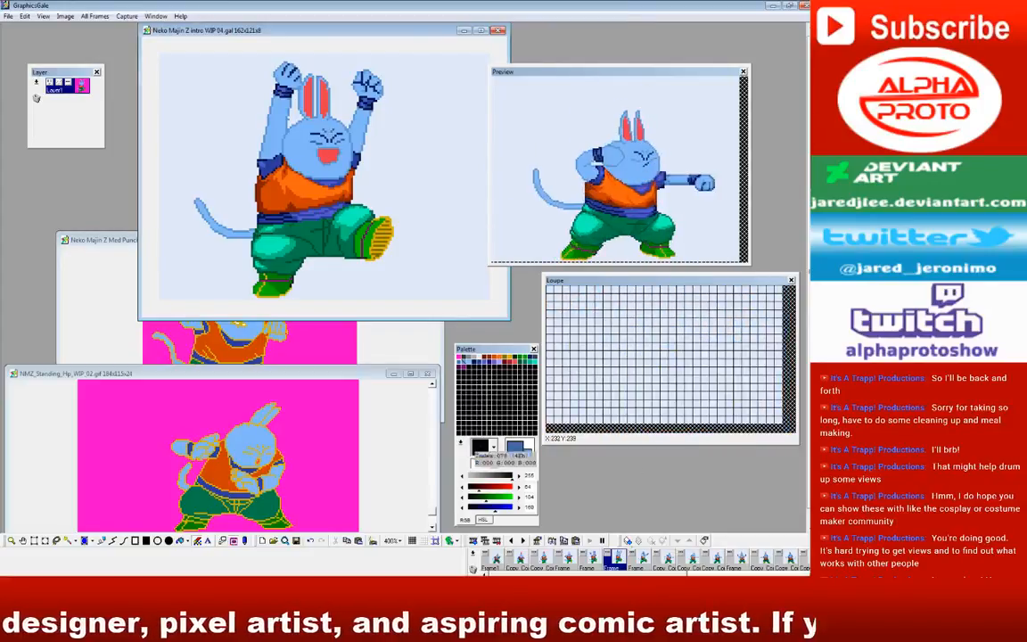
pyautogui.click(644, 560)
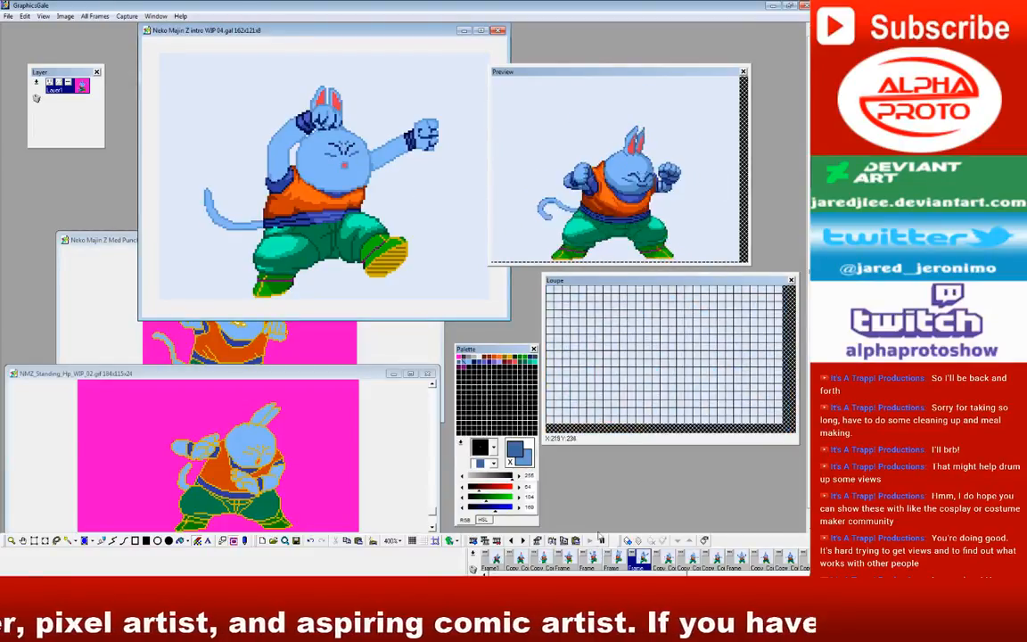
# Step: Carry the medium-blue brow creases through the punching frames and the open-mouthed raised-fists frame, up to the mirrored punch
pyautogui.click(661, 560)
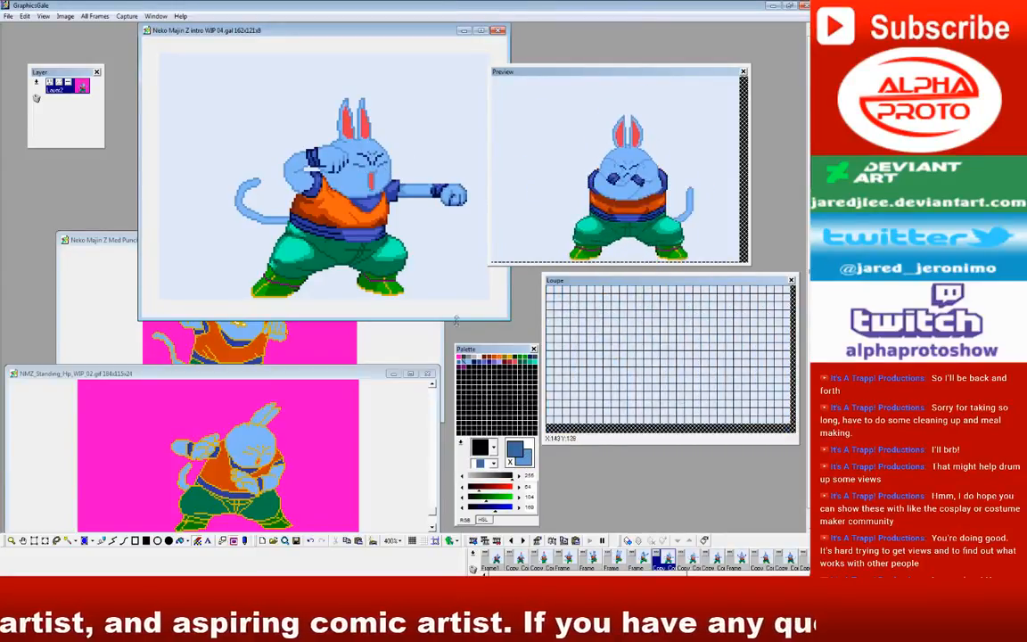
pyautogui.click(693, 566)
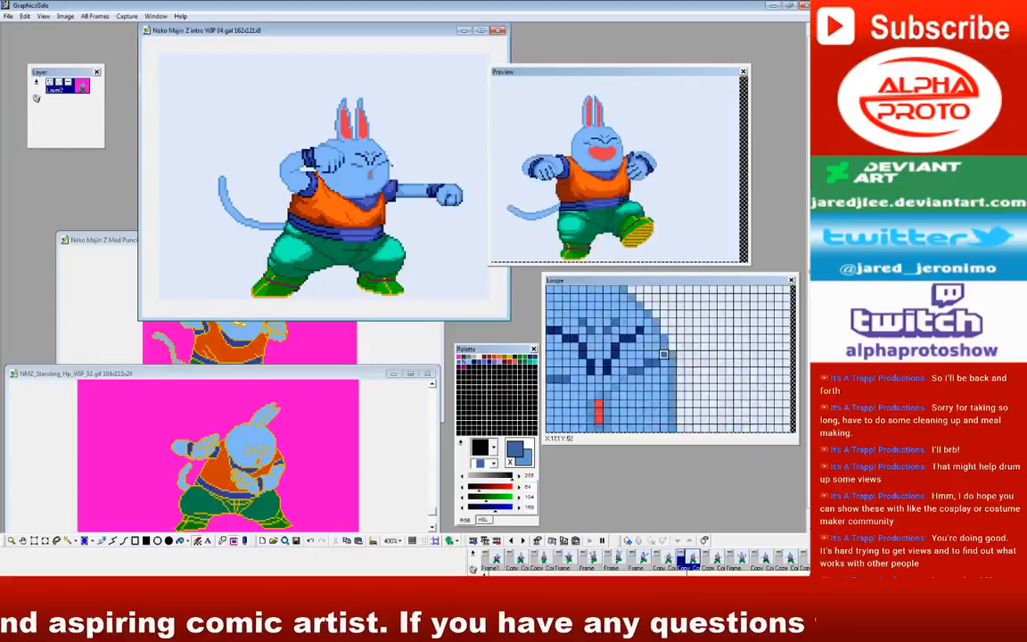
pyautogui.click(714, 568)
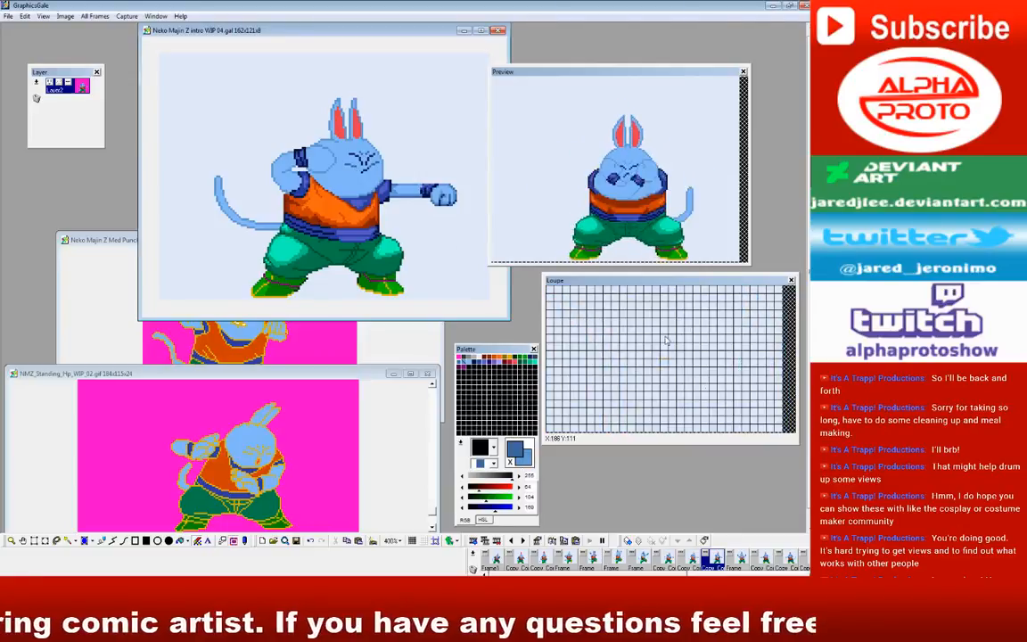
pyautogui.click(736, 561)
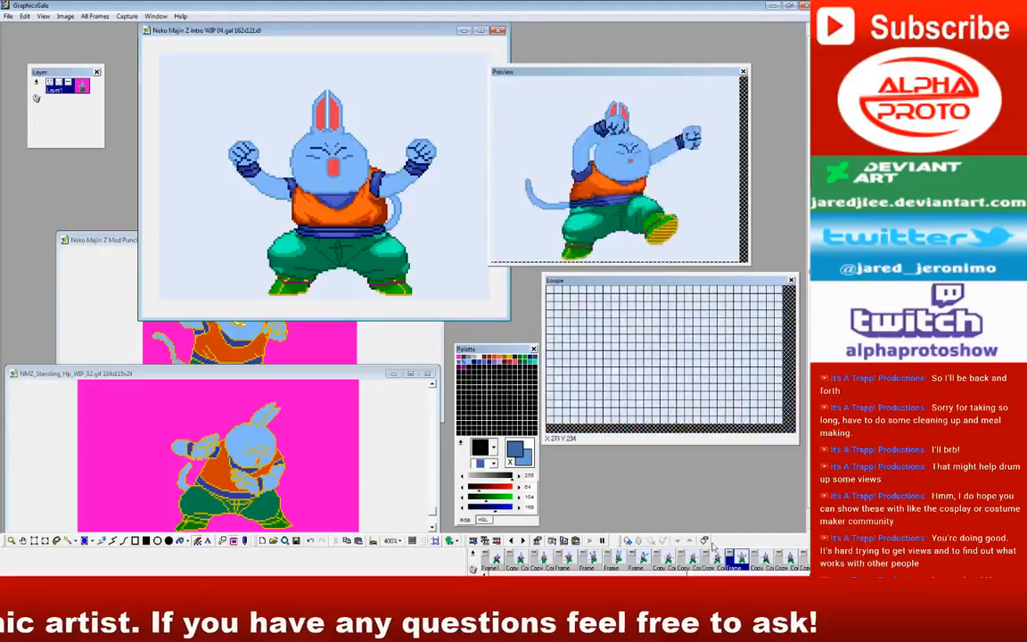
pyautogui.click(764, 560)
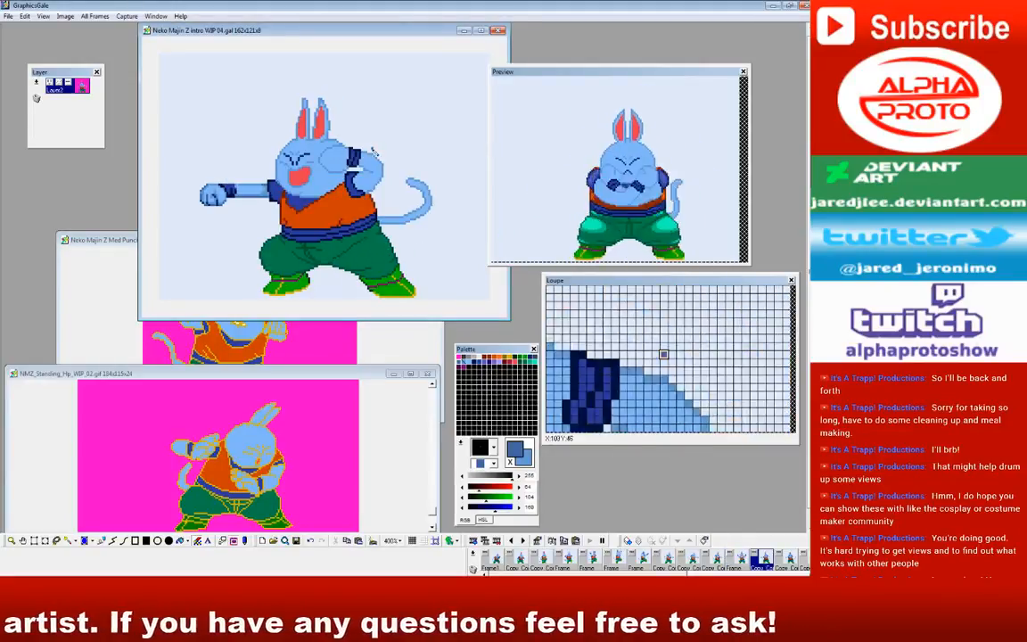
# Step: Add the medium-blue brow creases to the gritted-teeth frames with raised fists that follow the mirrored punch
pyautogui.hscroll(5, 640, 559)
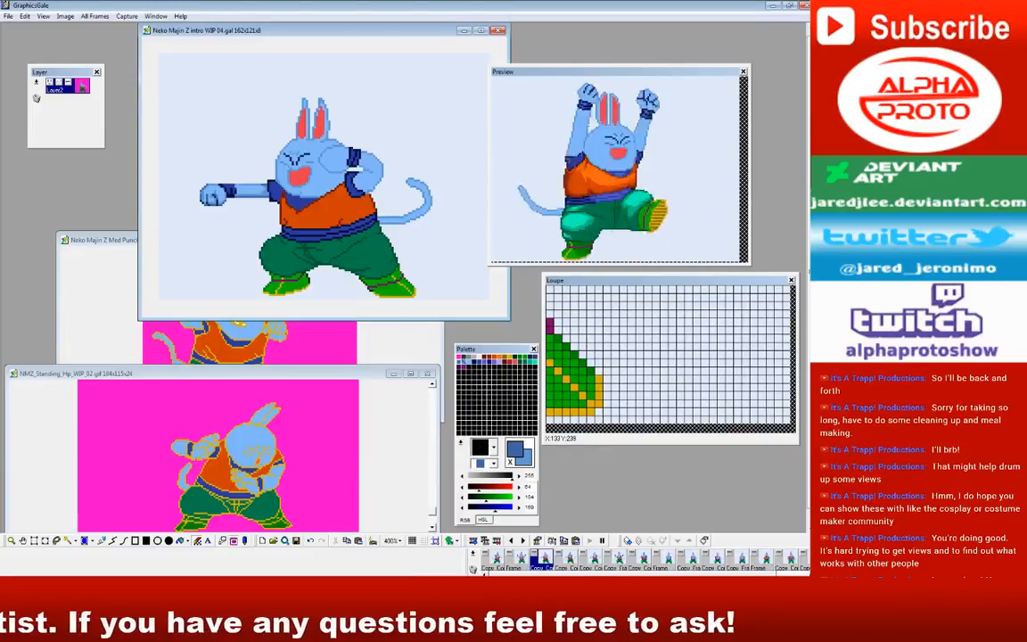
pyautogui.click(617, 560)
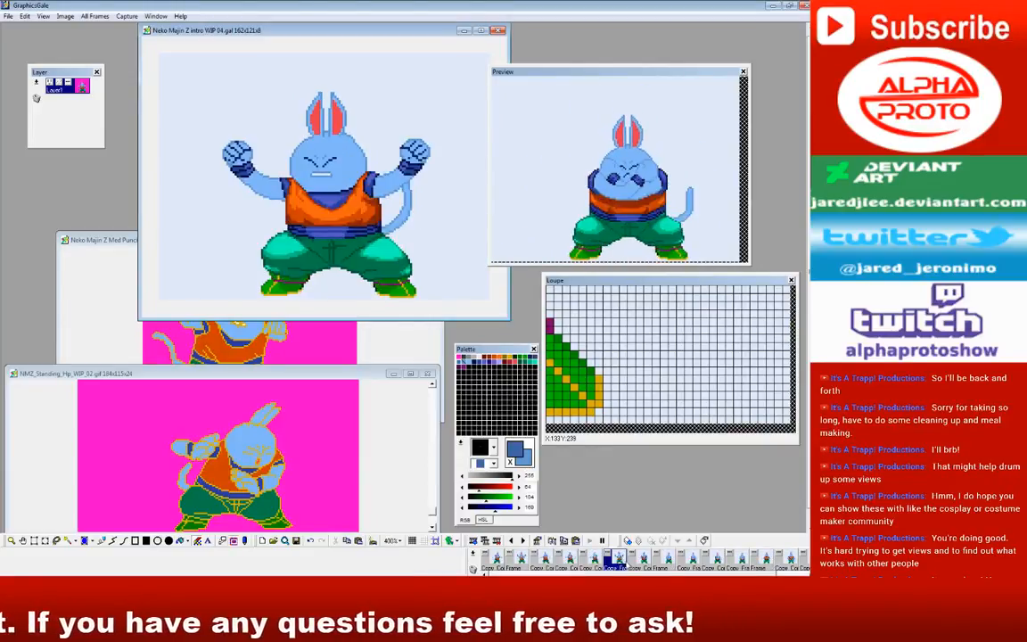
pyautogui.click(596, 560)
pyautogui.click(615, 561)
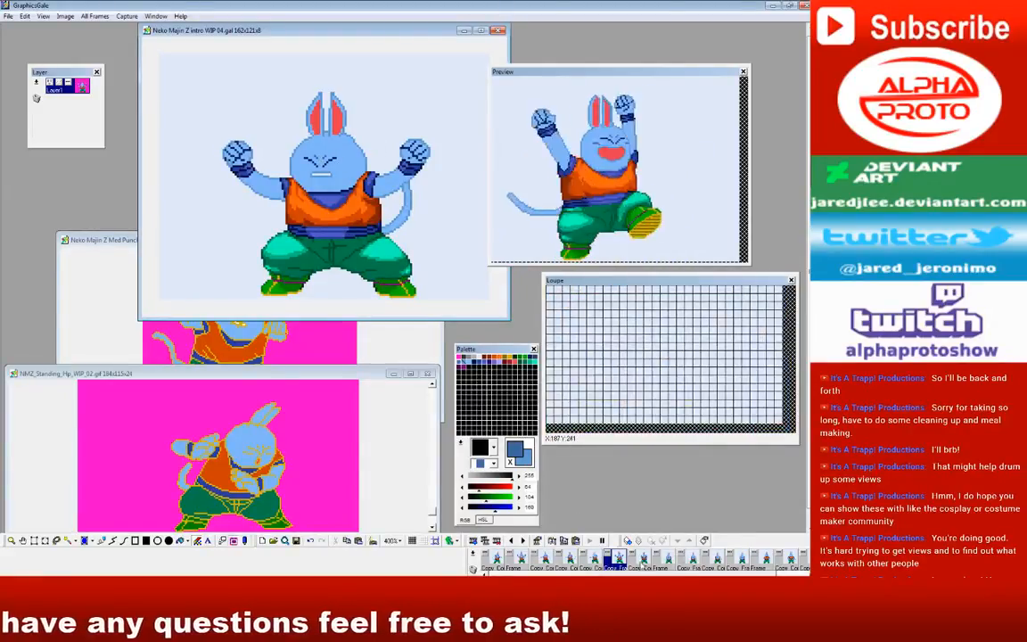
pyautogui.click(633, 561)
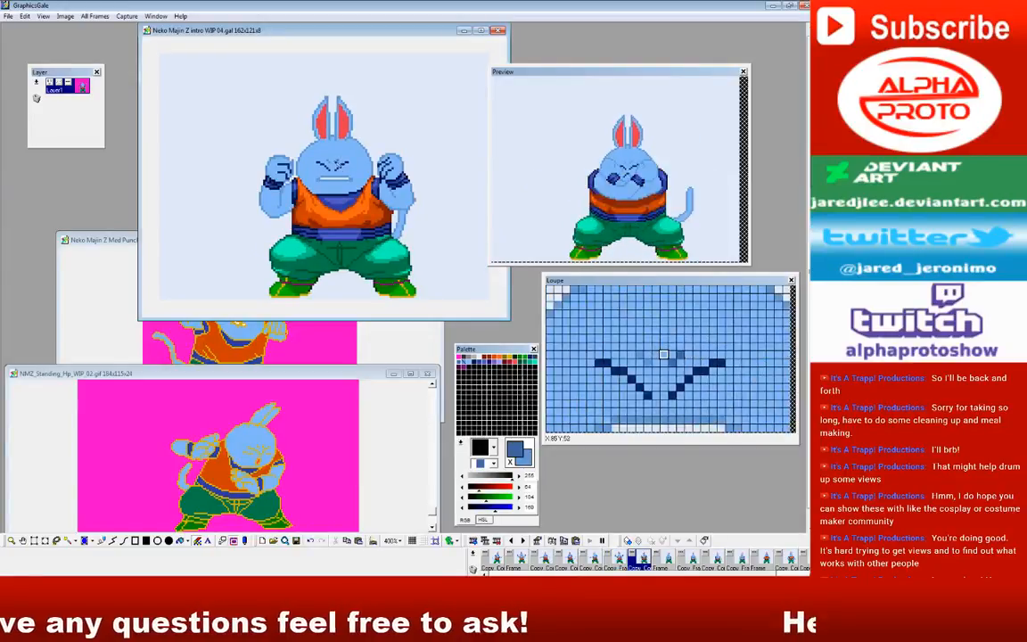
# Step: Add the medium-blue brow creases to the crossed-arms frames and to the remaining open-mouthed and smiling standing frames
pyautogui.click(661, 561)
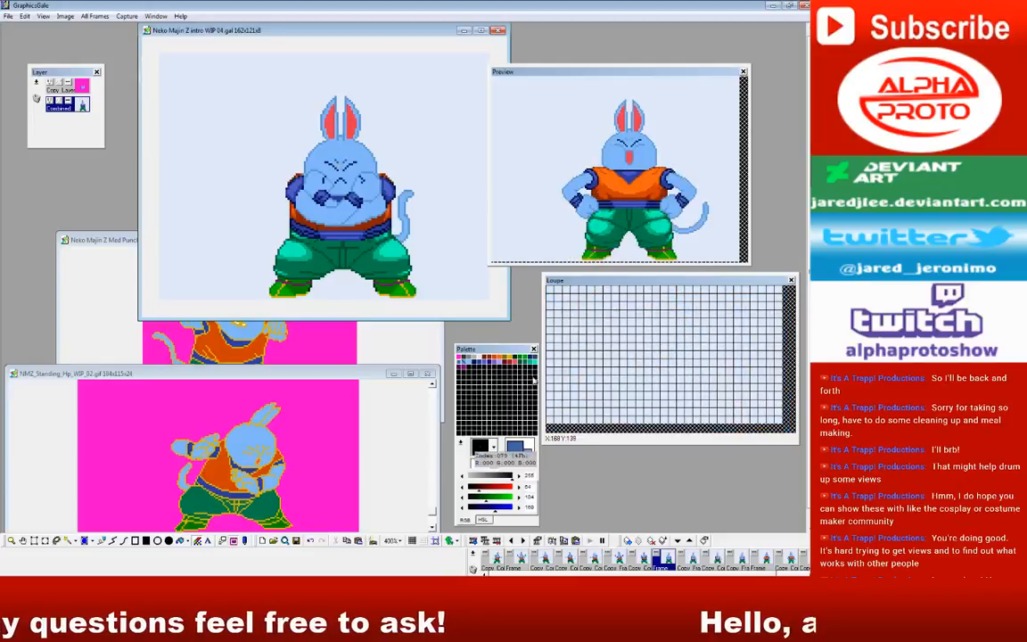
pyautogui.click(687, 560)
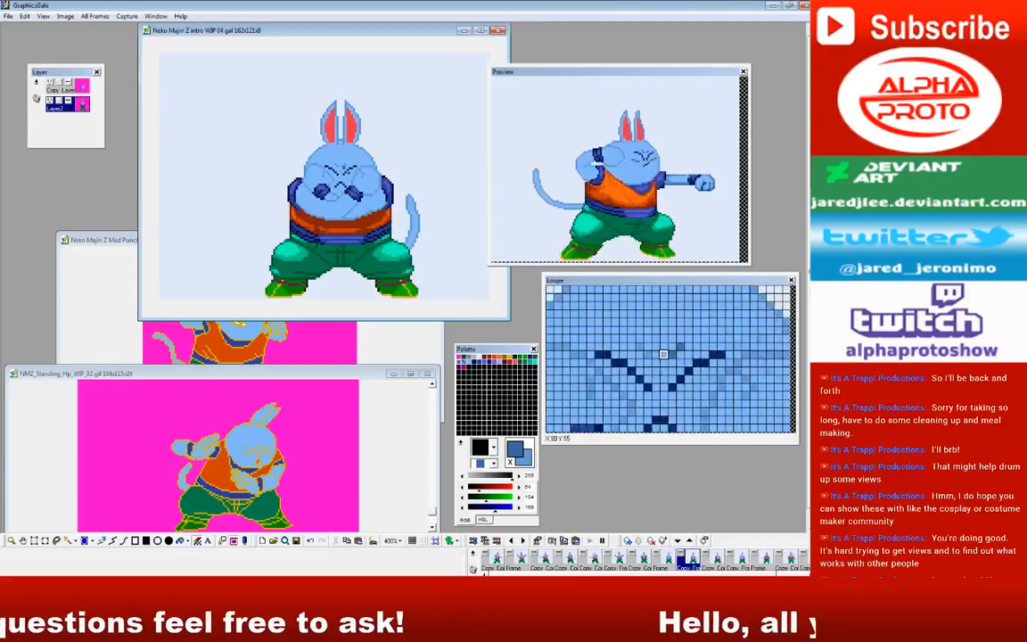
pyautogui.click(710, 562)
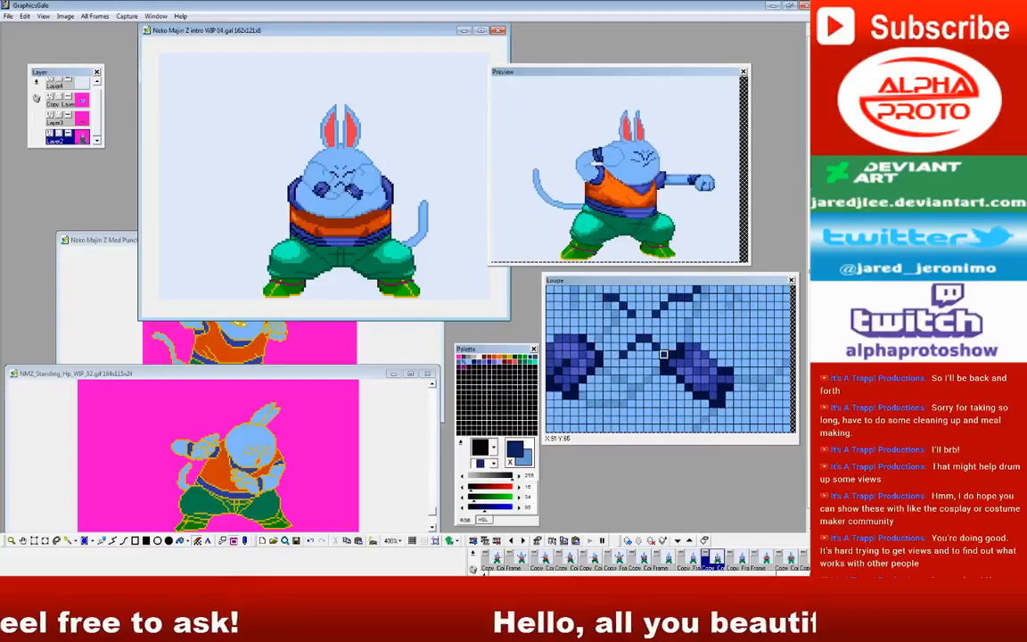
pyautogui.rightClick(346, 166)
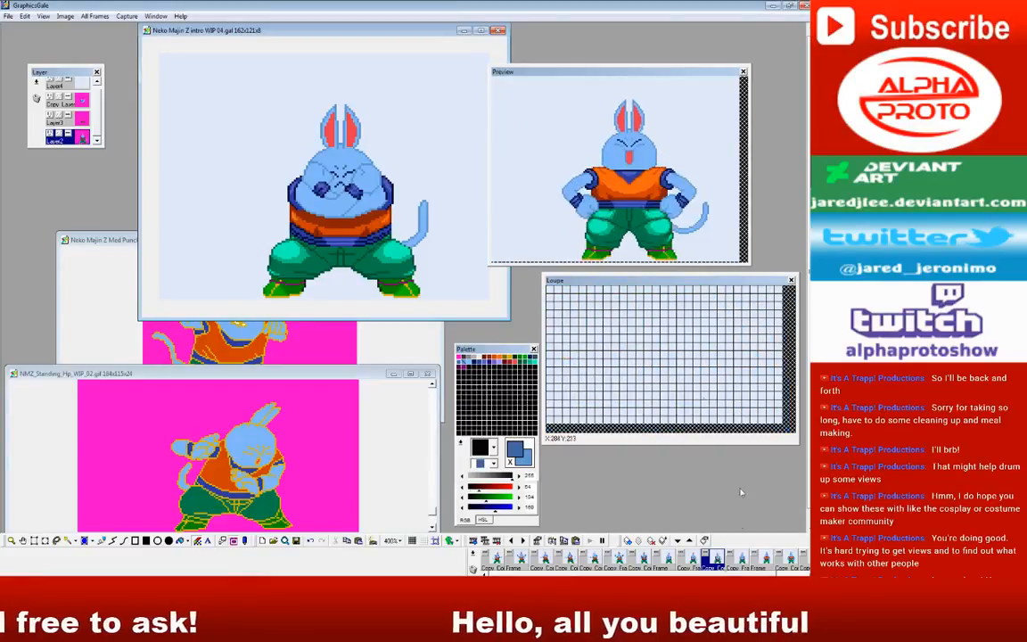
pyautogui.click(743, 561)
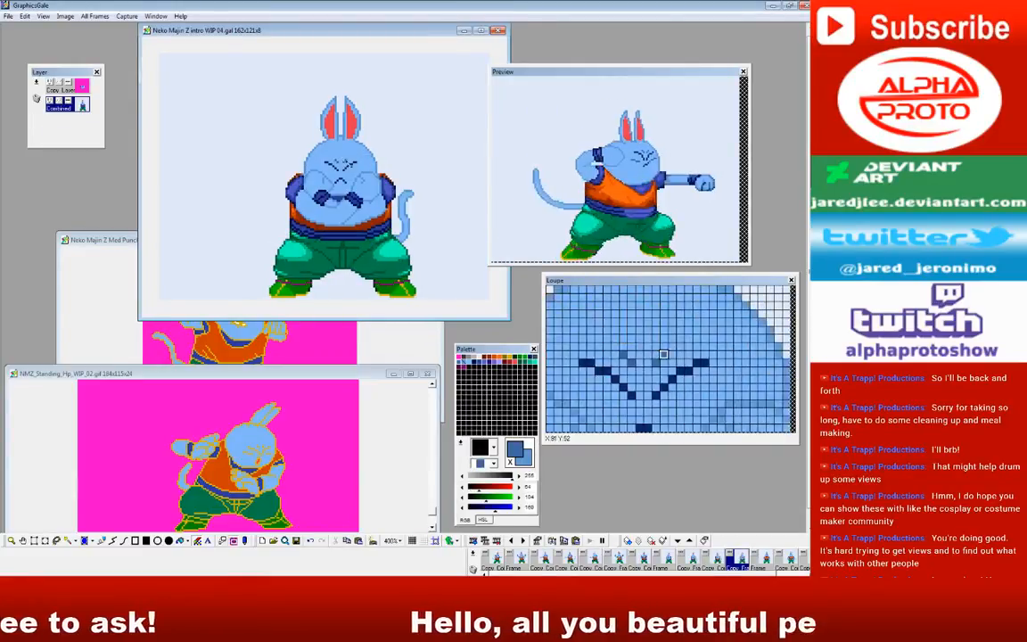
pyautogui.click(761, 561)
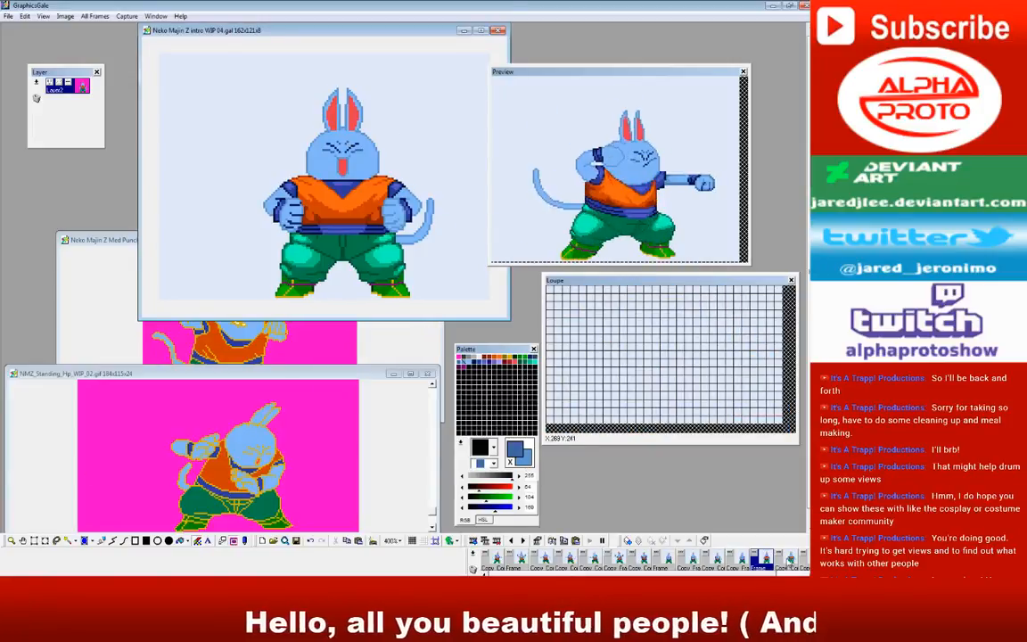
pyautogui.click(789, 561)
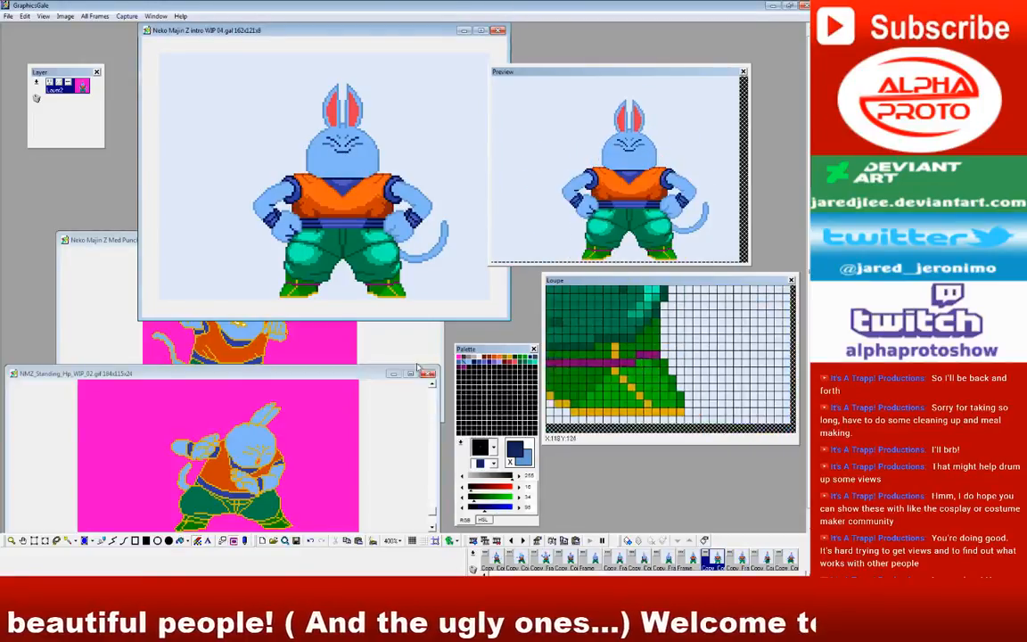
# Step: Outline the mouths in dark navy in the open-mouthed standing frame and the gritted-teeth frames with raised fists
pyautogui.click(684, 560)
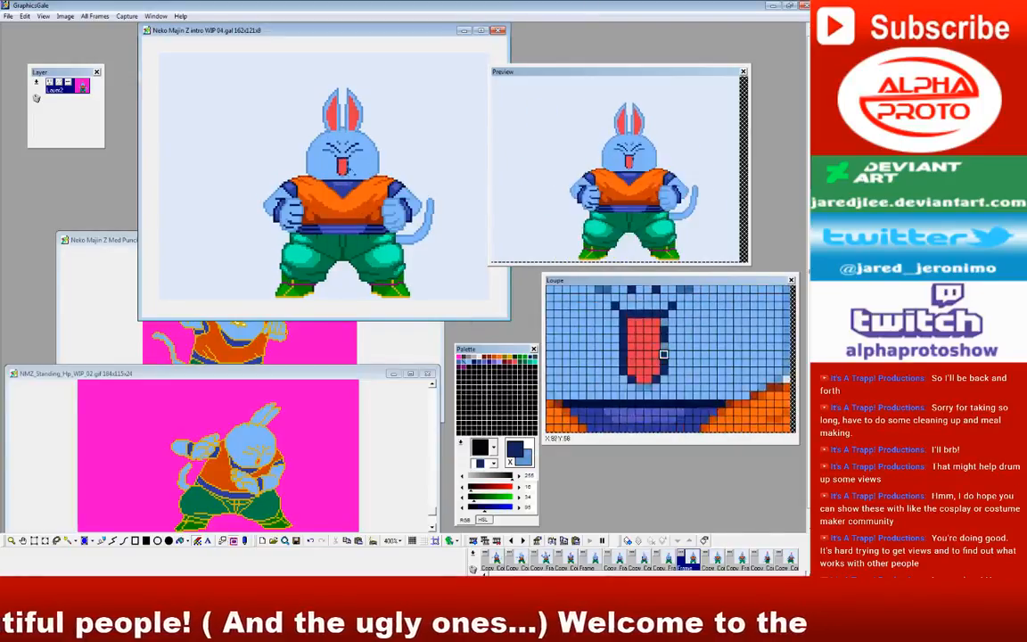
pyautogui.click(664, 562)
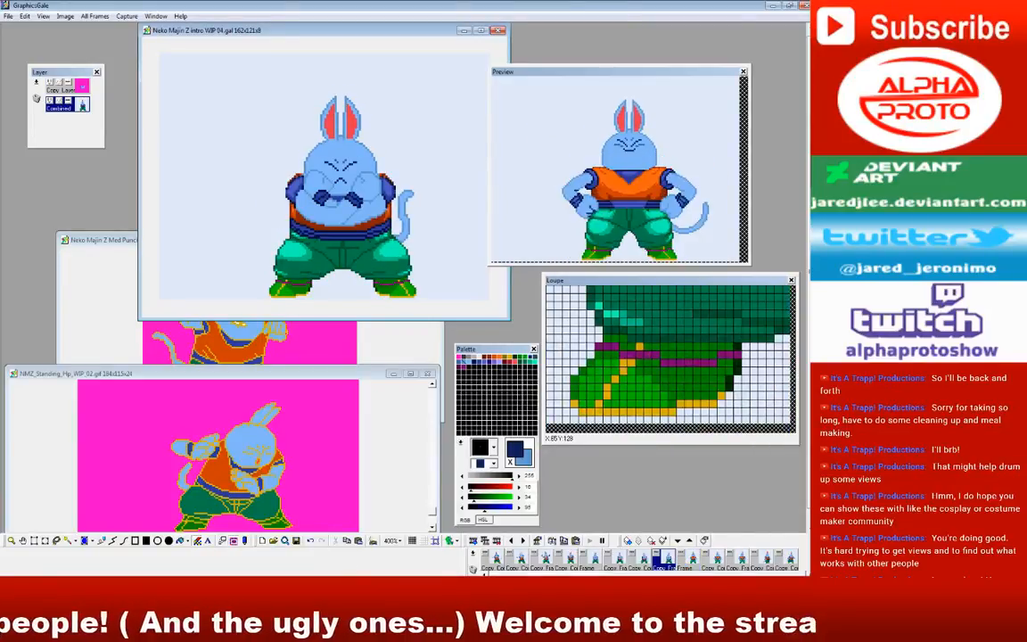
pyautogui.scroll(3, 699, 565)
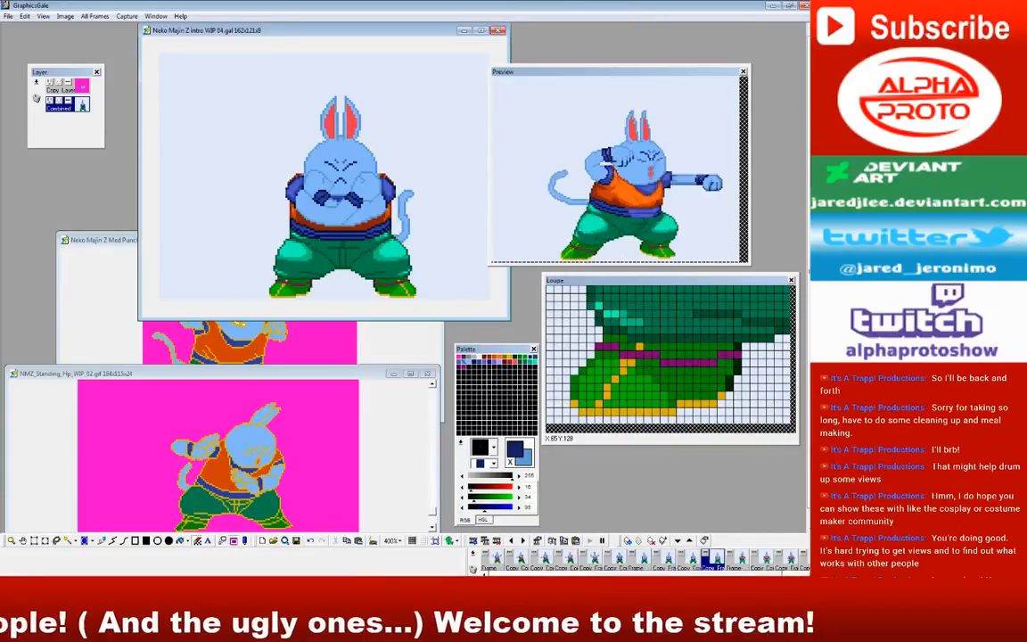
pyautogui.click(683, 562)
pyautogui.click(660, 562)
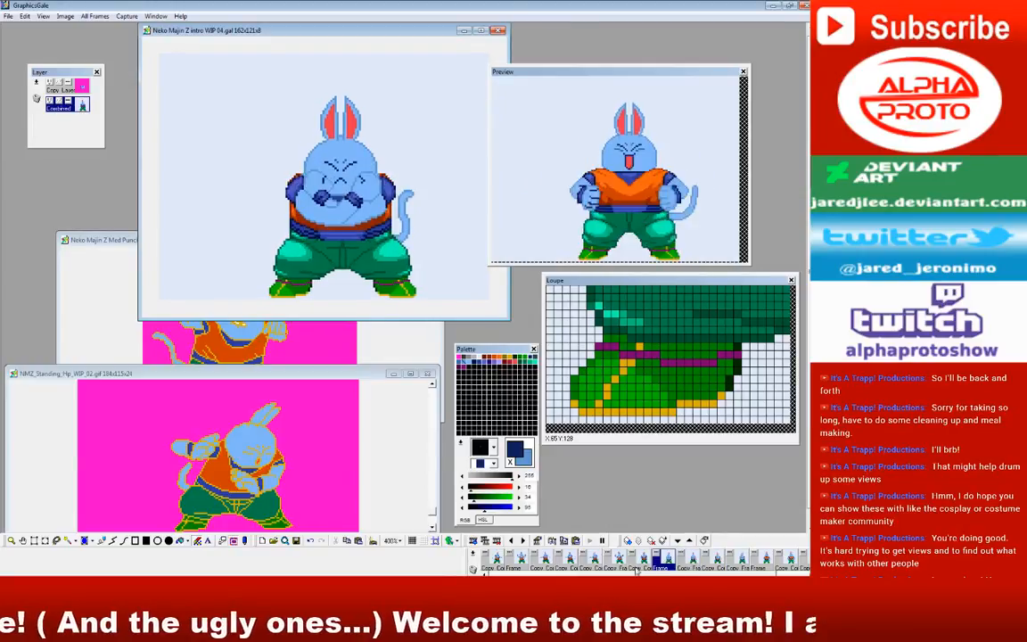
pyautogui.click(617, 562)
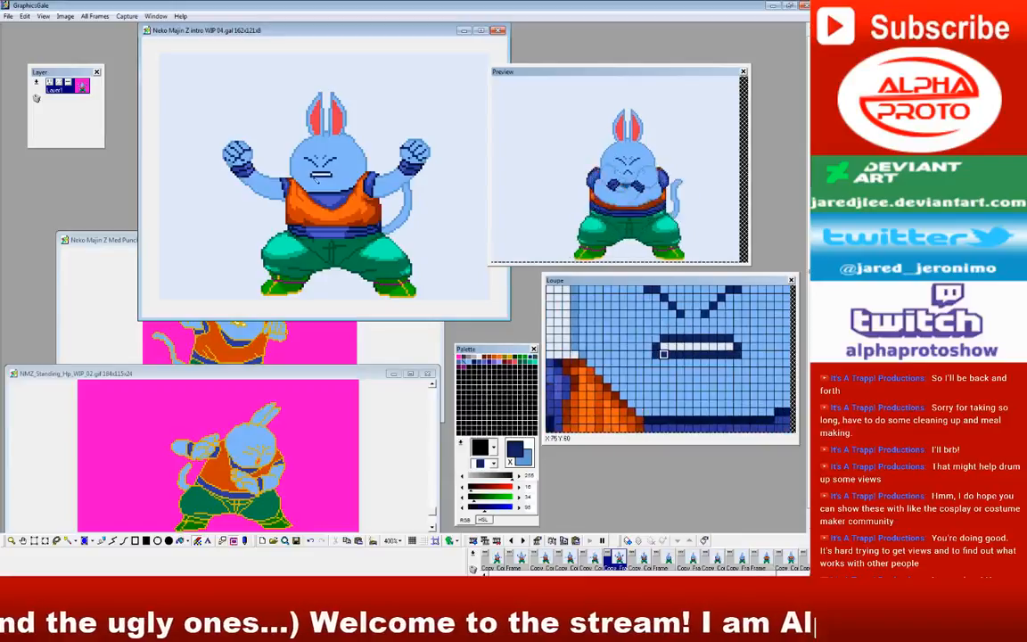
pyautogui.click(642, 560)
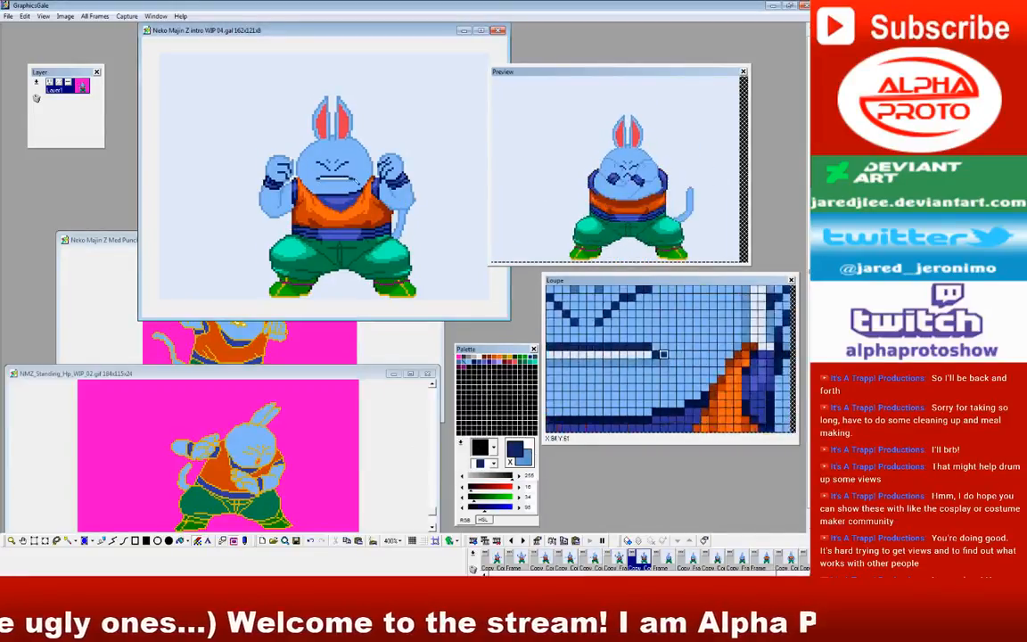
# Step: Go back past the punching frames and outline the small open mouth in dark navy in the raised-leg frame with one arm extended
pyautogui.click(657, 561)
pyautogui.click(643, 561)
pyautogui.click(621, 562)
pyautogui.click(598, 562)
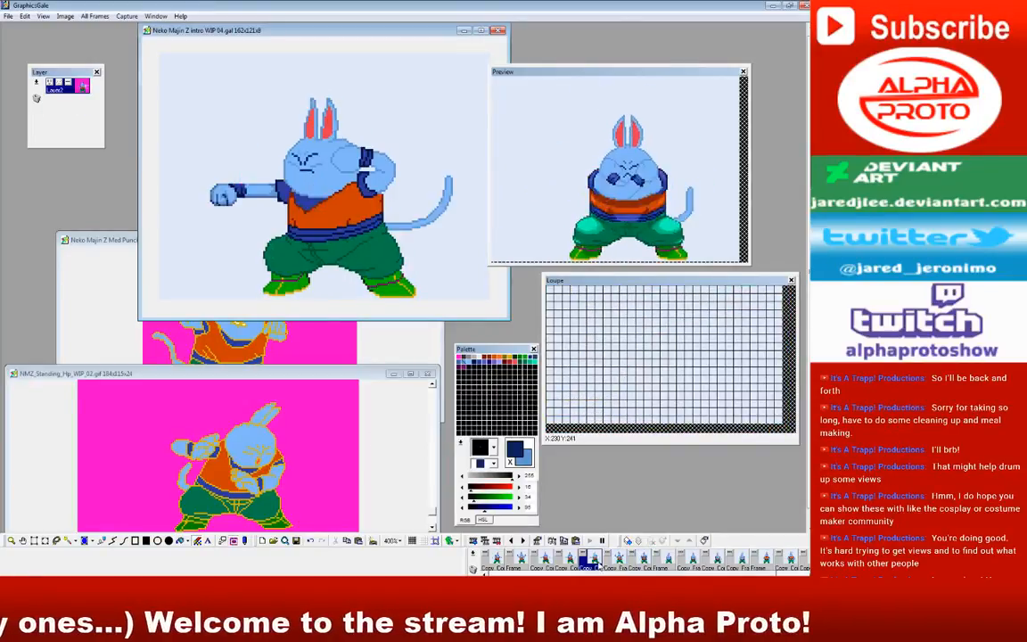
pyautogui.click(573, 563)
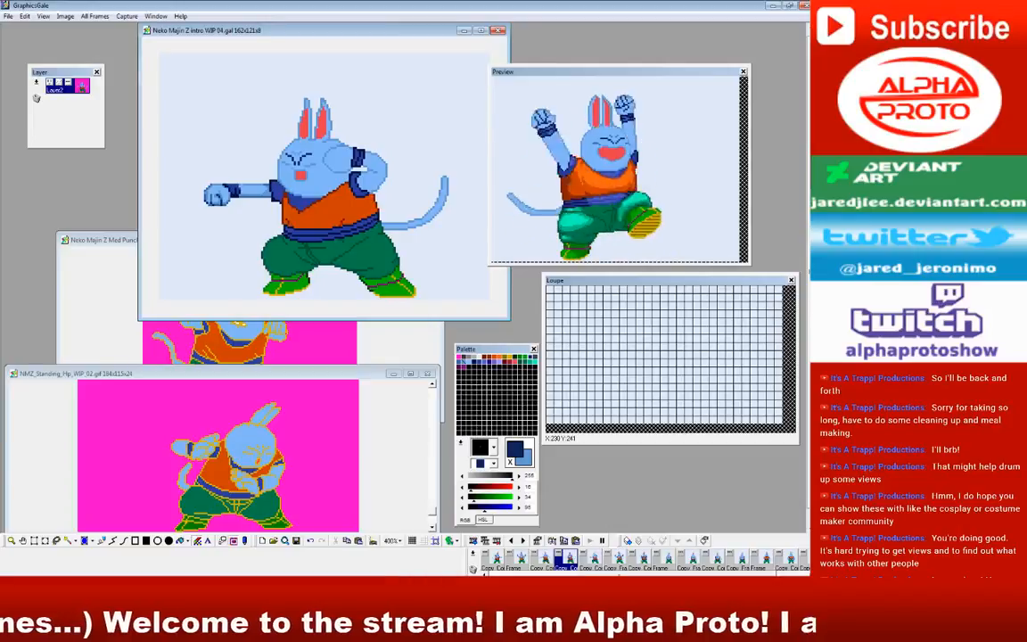
pyautogui.click(485, 573)
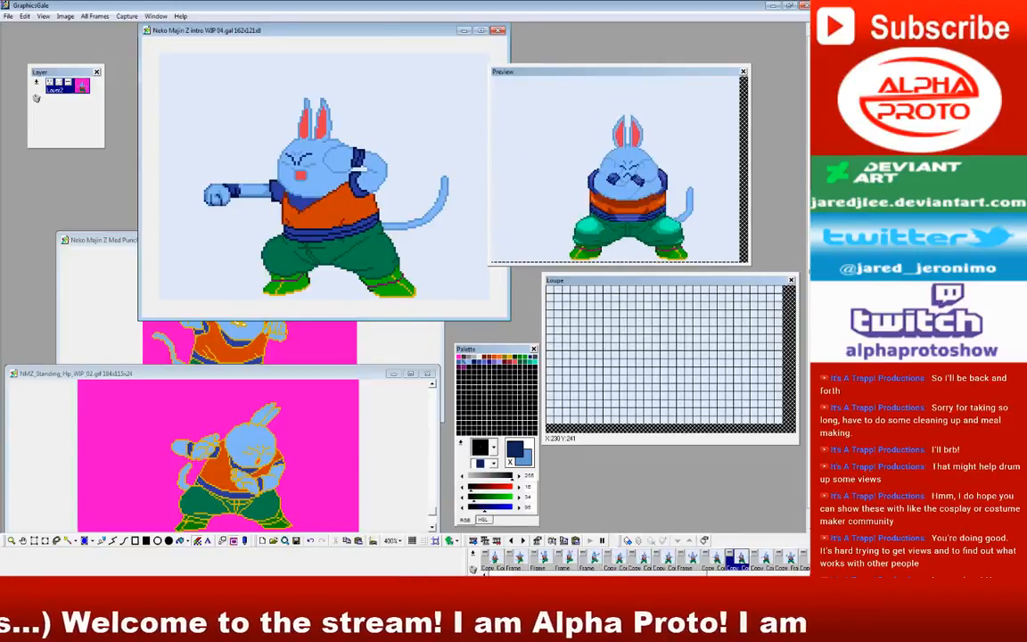
pyautogui.click(600, 562)
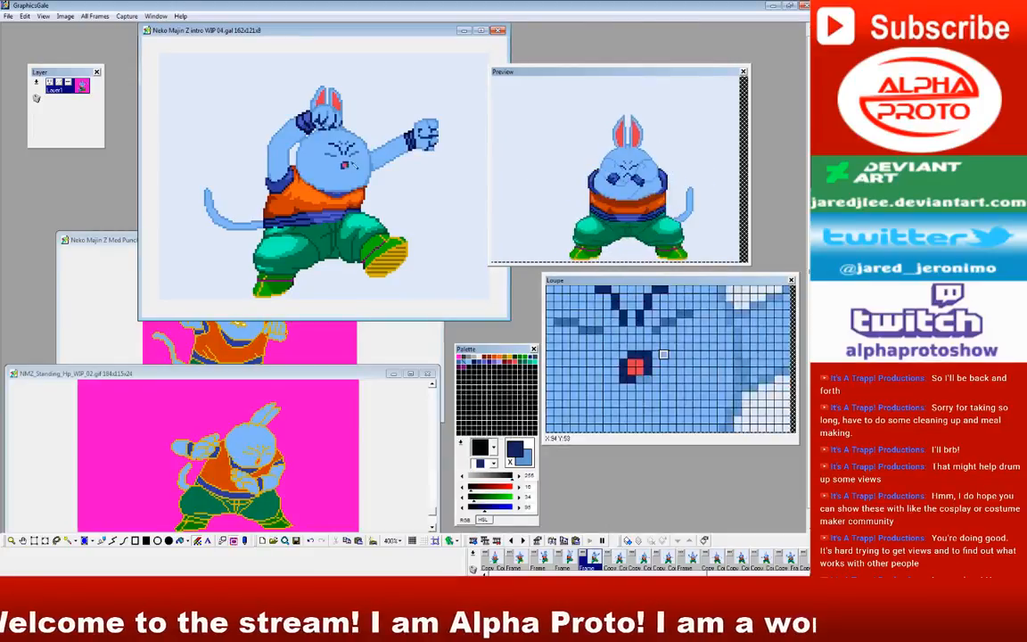
pyautogui.click(567, 559)
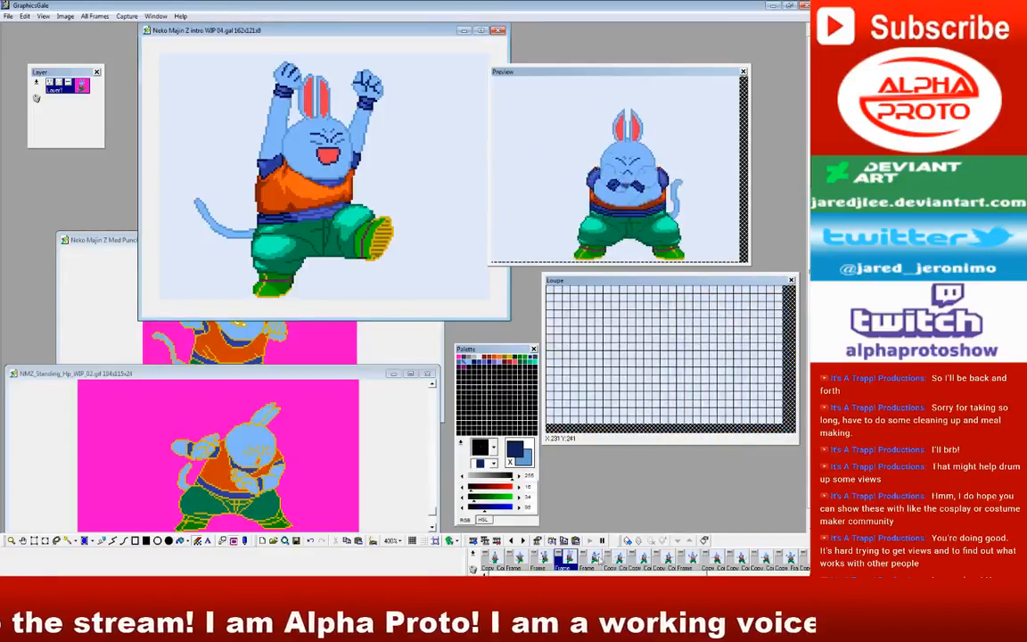
# Step: Choose a small plus-shaped brush and outline the wide-open mouths in dark navy in the earlier raised-leg frames, working back to Frame1
pyautogui.click(591, 560)
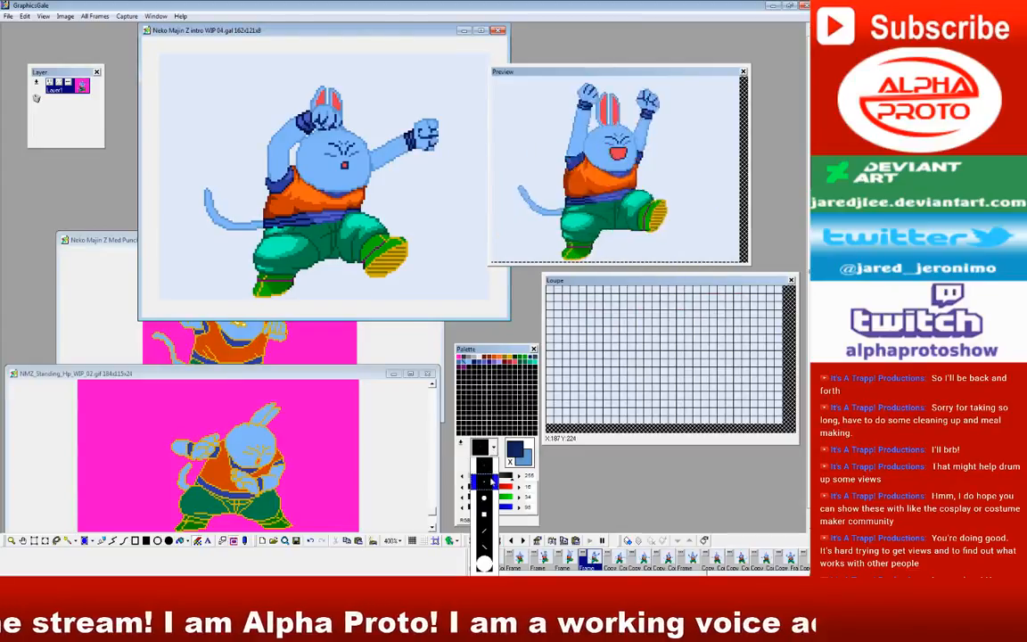
pyautogui.click(563, 559)
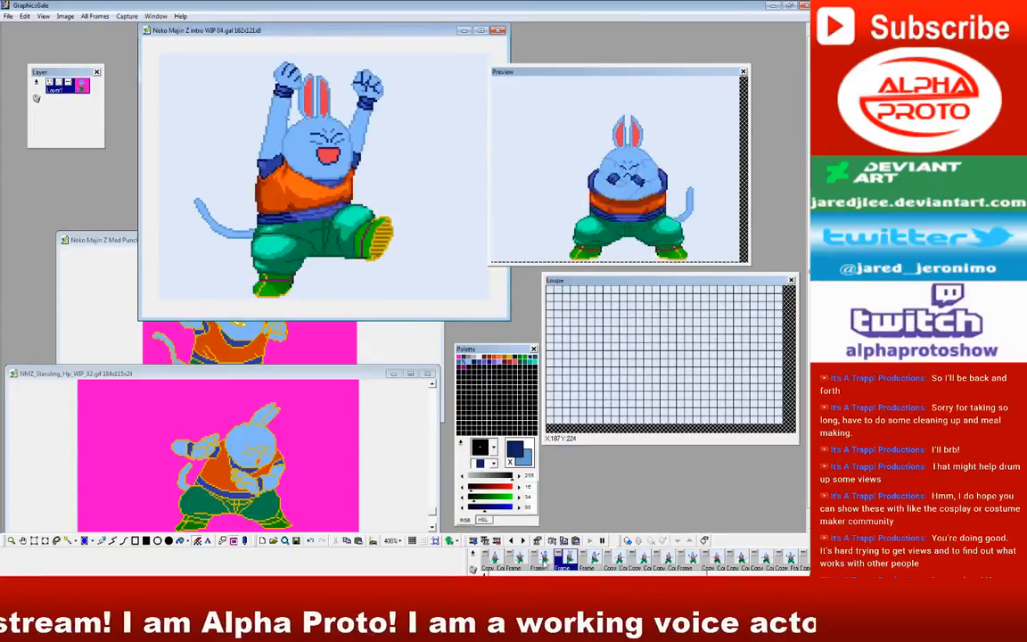
pyautogui.click(542, 559)
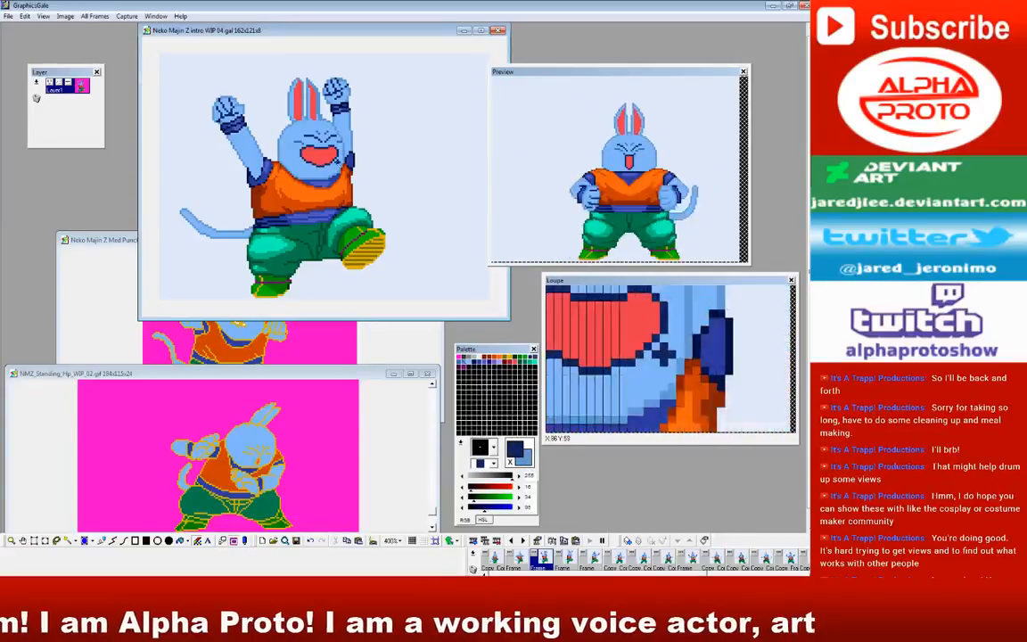
pyautogui.click(517, 559)
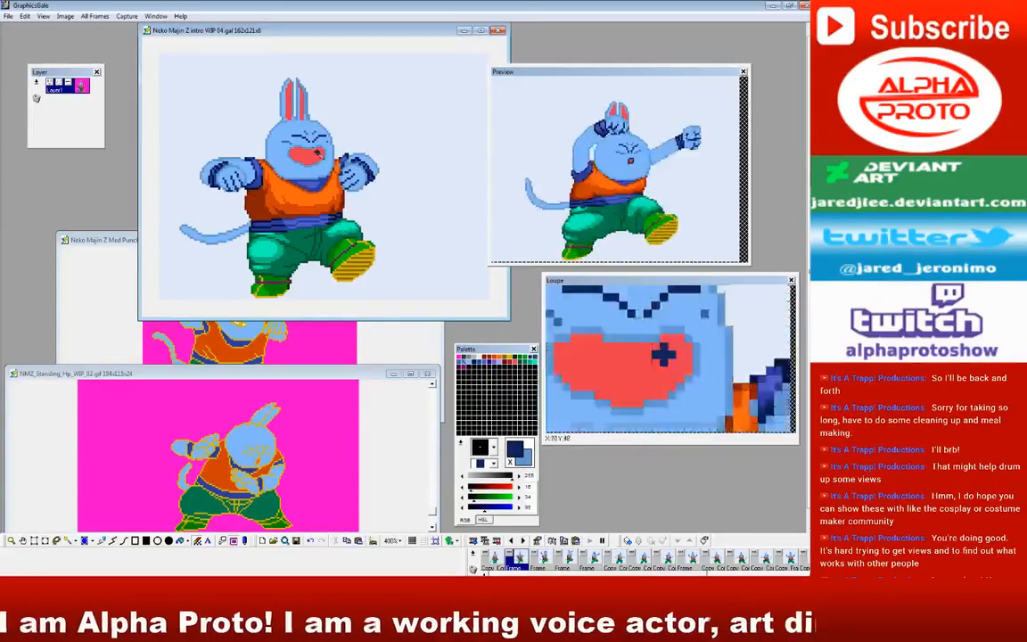
pyautogui.moveTo(326, 151)
pyautogui.mouseDown()
pyautogui.moveTo(288, 153)
pyautogui.moveTo(301, 163)
pyautogui.mouseUp()
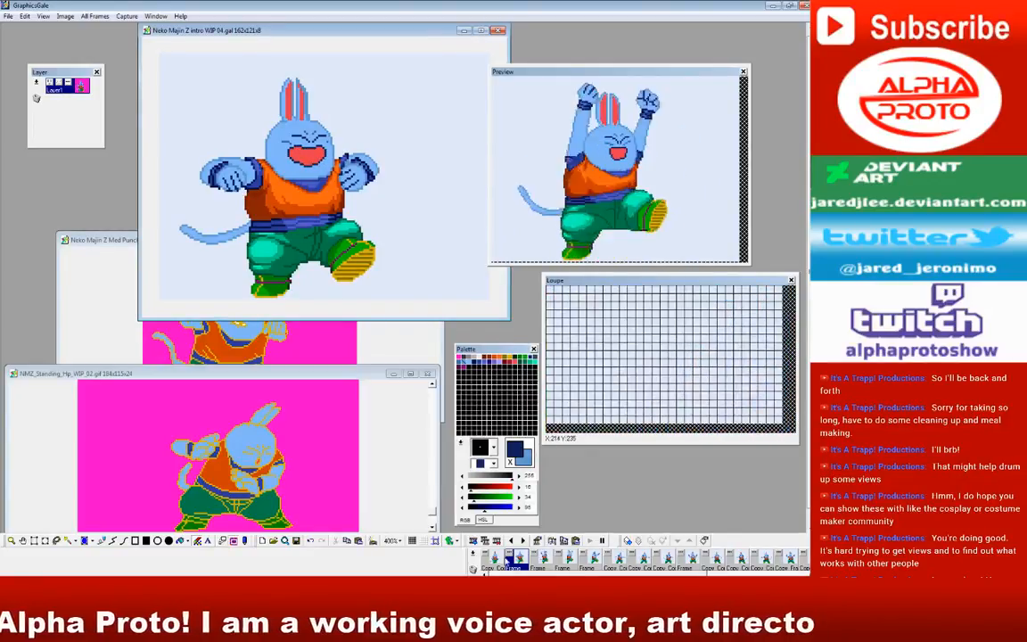
pyautogui.click(492, 559)
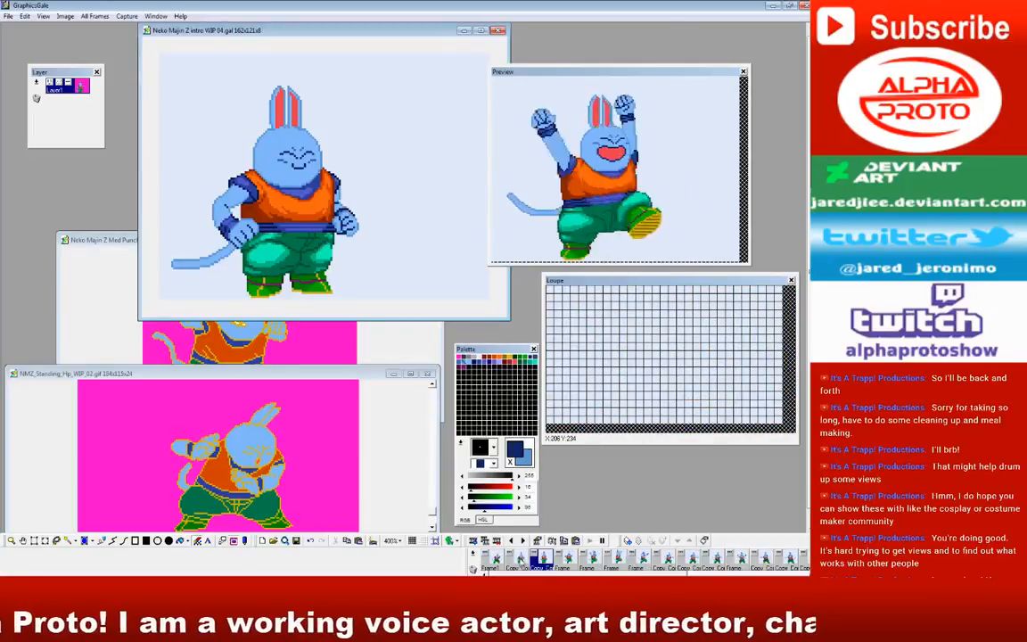
pyautogui.click(511, 564)
pyautogui.click(496, 565)
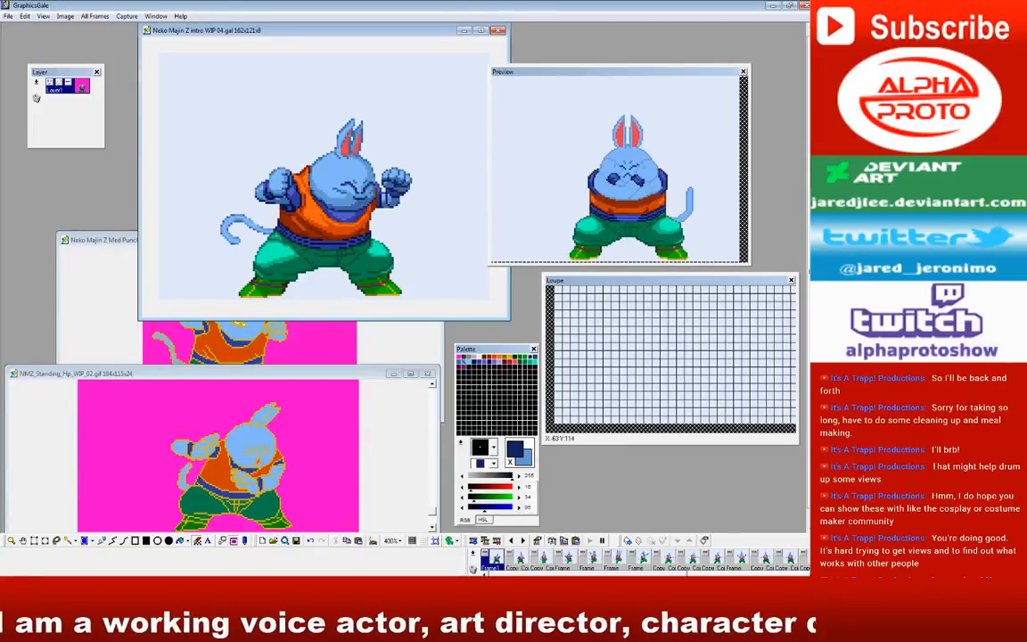
# Step: Move the Neko Majin Z Med Punch_WIP_03.gif window below the intro animation and return to Neko Majin Z intro WIP 04.gal
pyautogui.hotkey('alt', 'Tab')
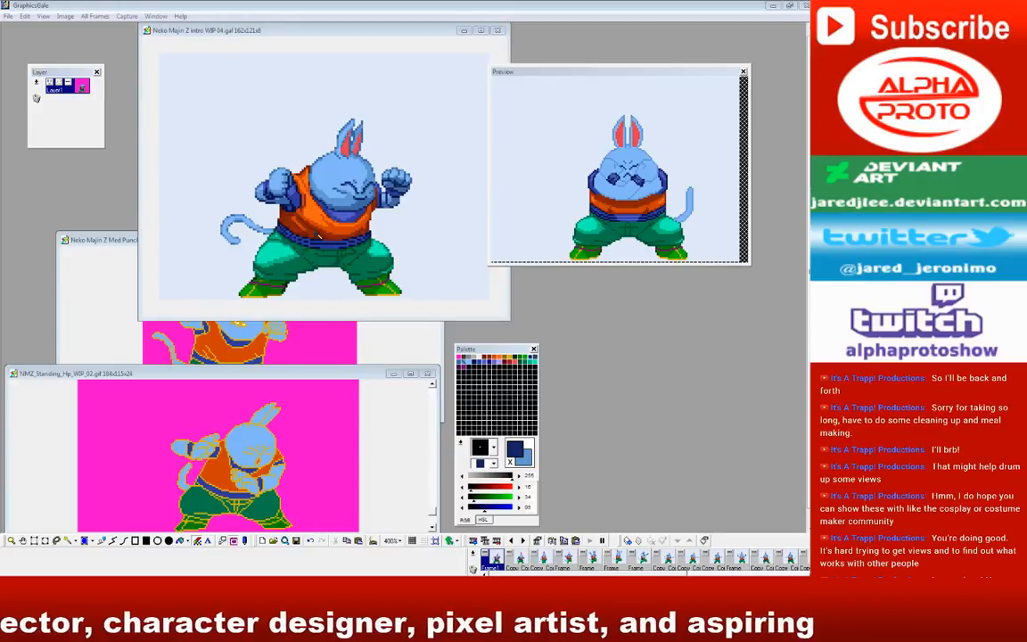
pyautogui.click(118, 243)
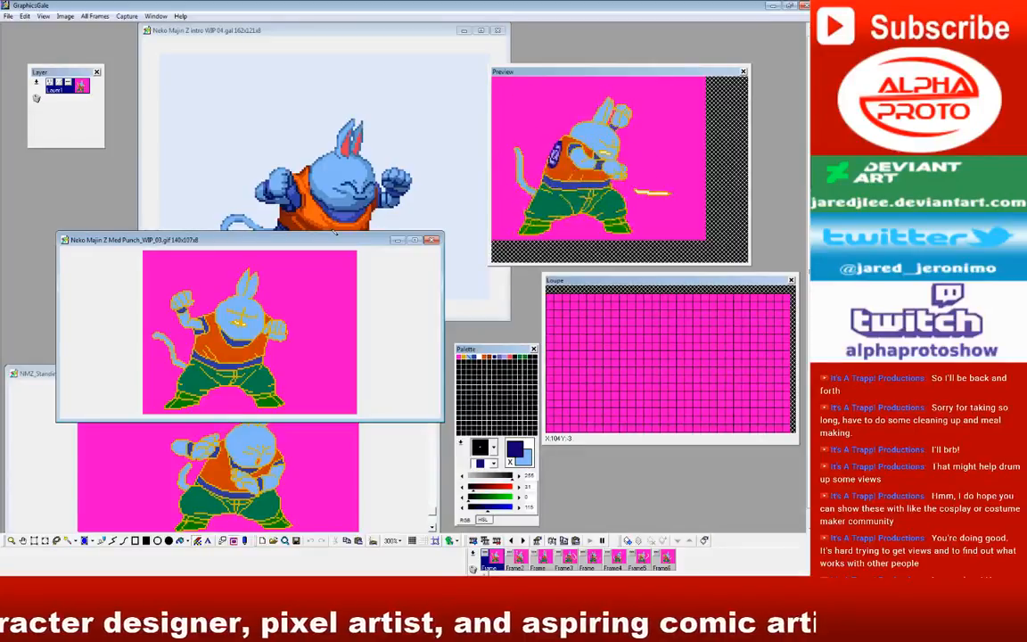
pyautogui.moveTo(360, 244); pyautogui.dragTo(311, 342)
pyautogui.click(339, 32)
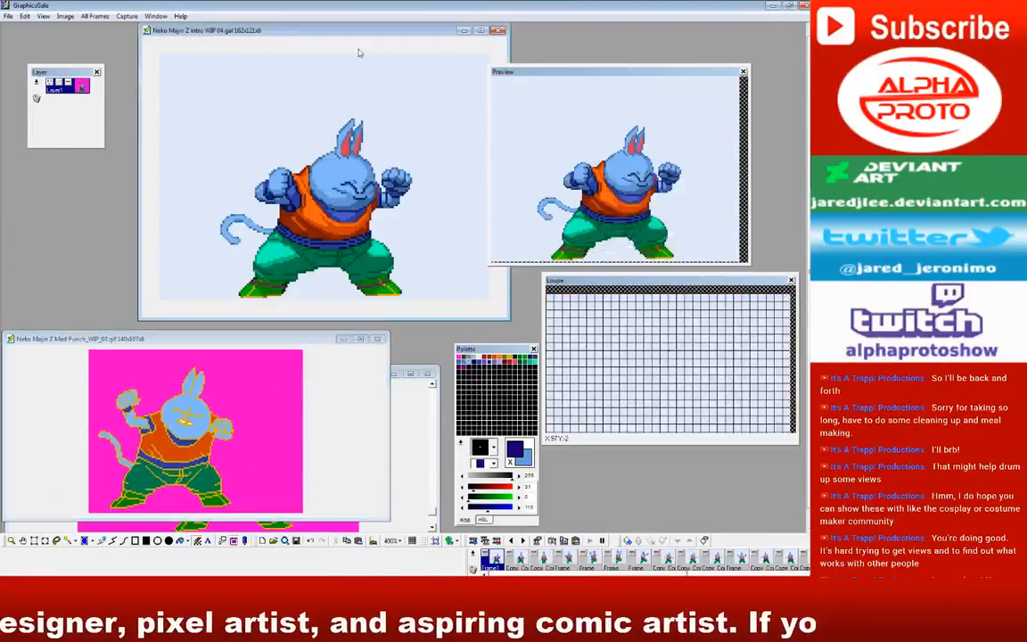